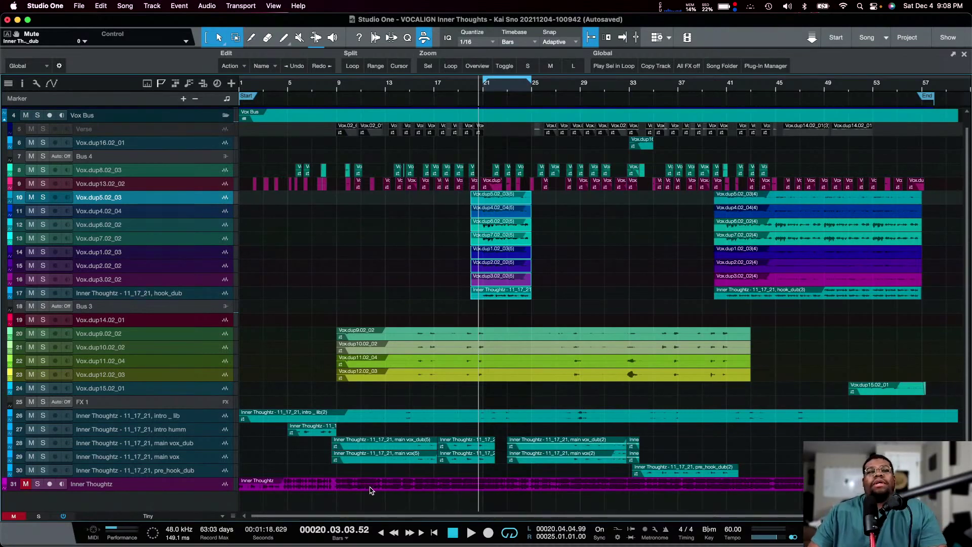
# Select the first hook's vocal events on tracks 10 to 17, between bars 20 and 25
pyautogui.click(575, 287)
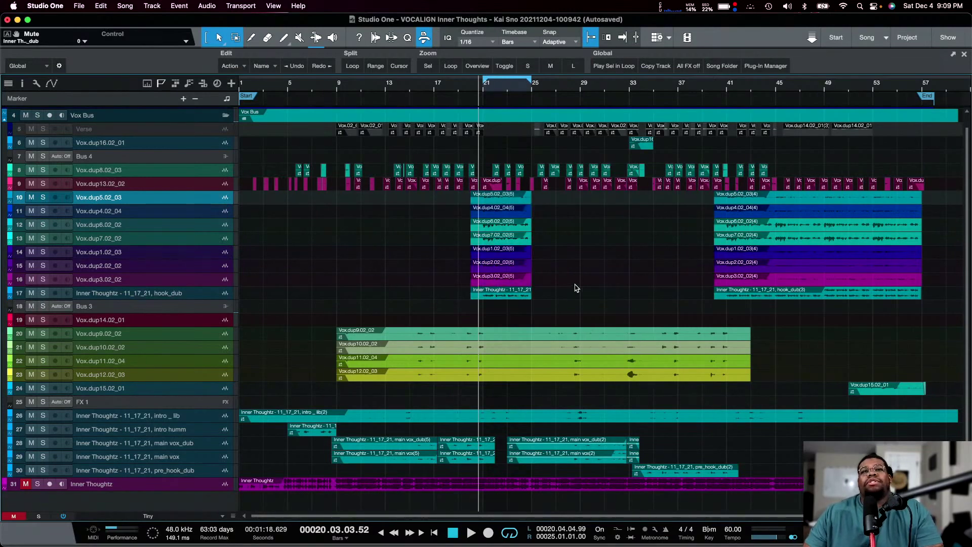
pyautogui.moveTo(458, 205); pyautogui.dragTo(552, 301)
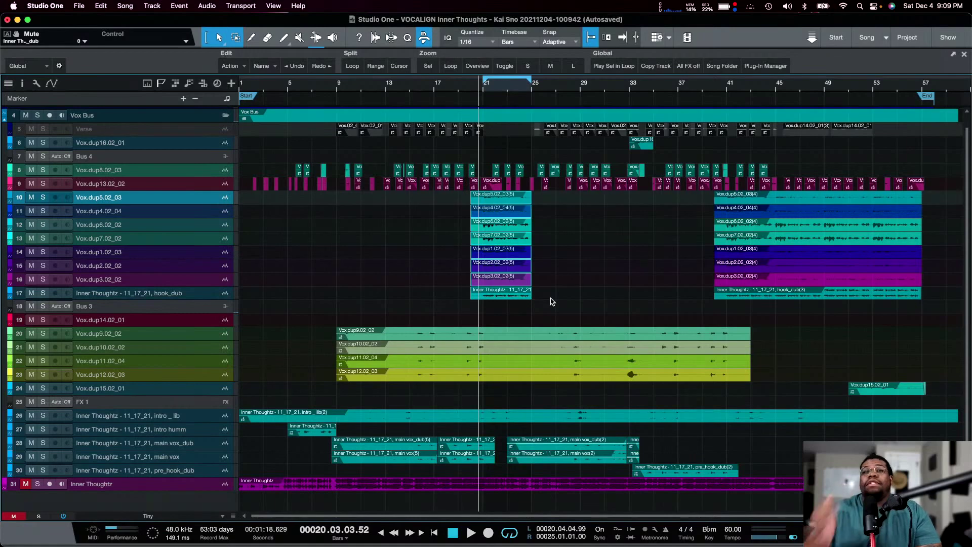
pyautogui.click(628, 247)
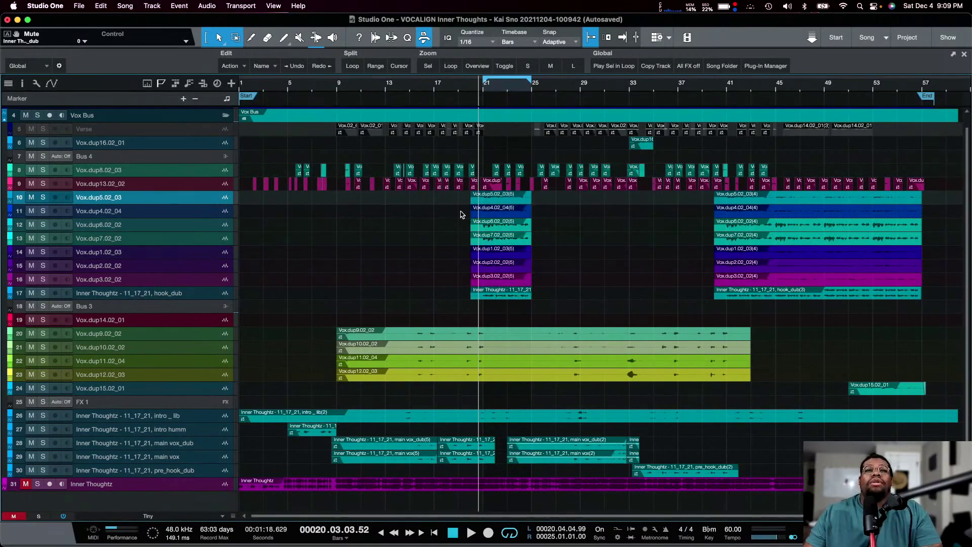
pyautogui.moveTo(457, 192); pyautogui.dragTo(550, 305)
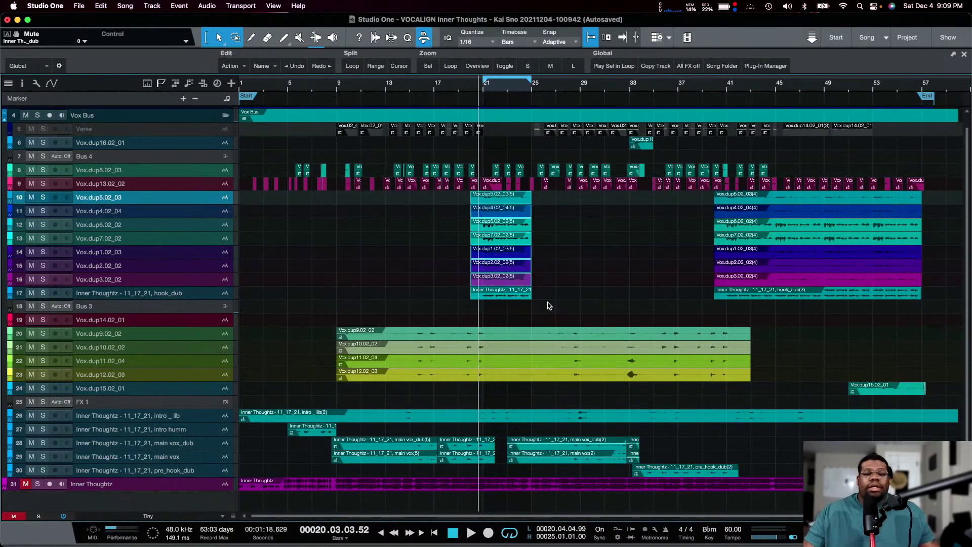
pyautogui.moveTo(548, 306); pyautogui.dragTo(594, 316)
pyautogui.click(439, 205)
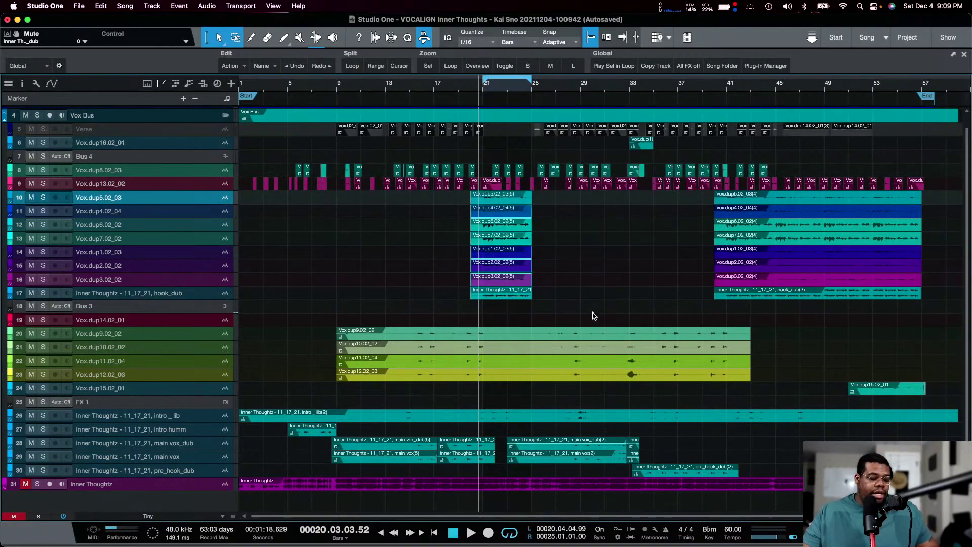
# Trim the start of all eight selected hook vocal events to bar 21
pyautogui.scroll(1, 594, 315)
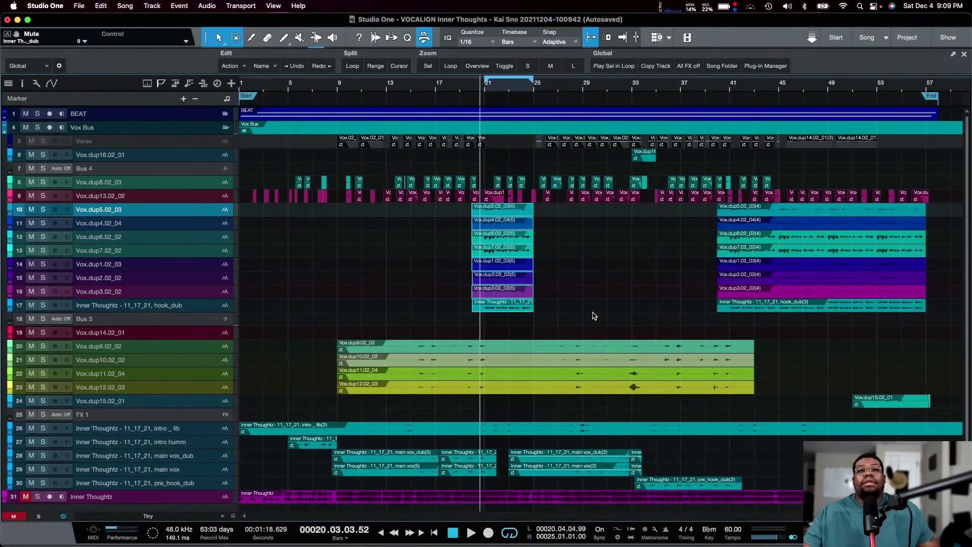
pyautogui.press('z')
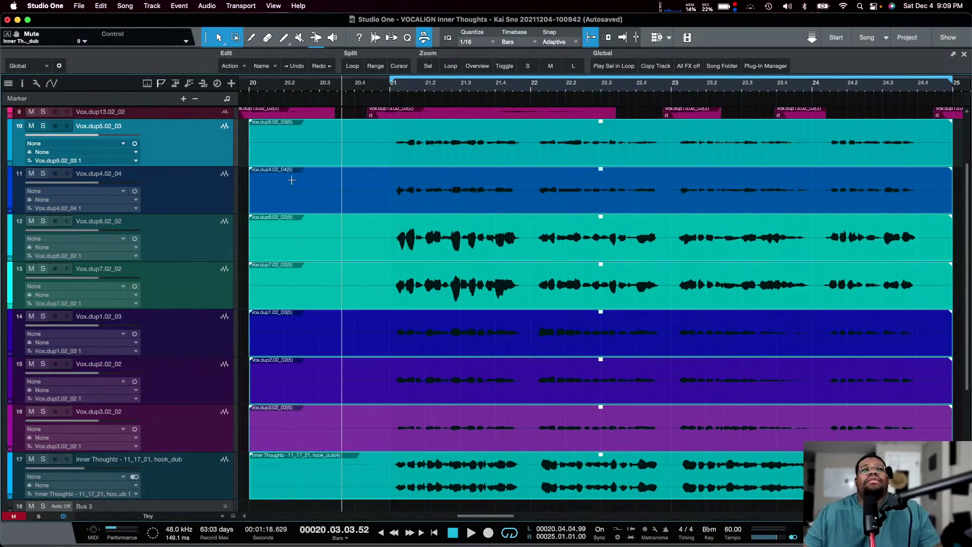
pyautogui.moveTo(251, 150); pyautogui.dragTo(388, 151)
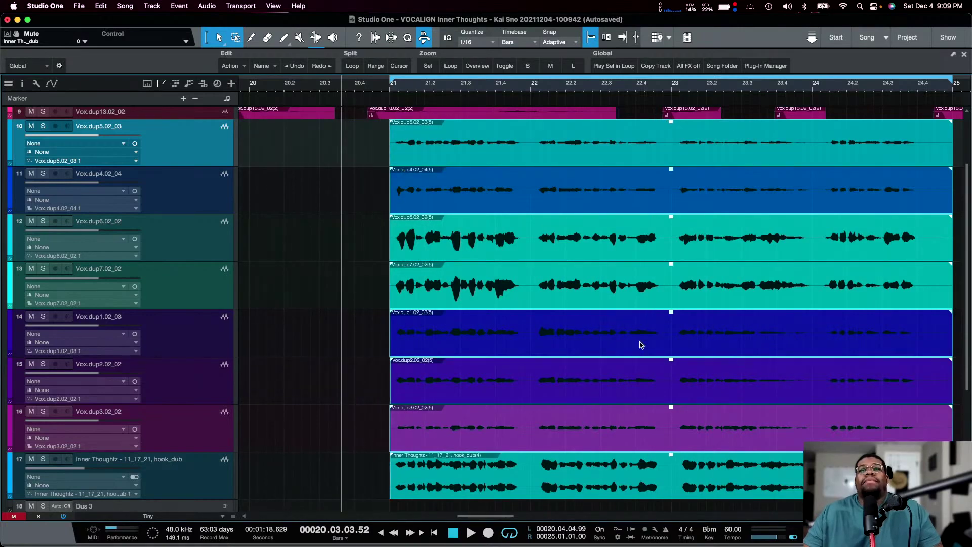
pyautogui.hscroll(5, 502, 519)
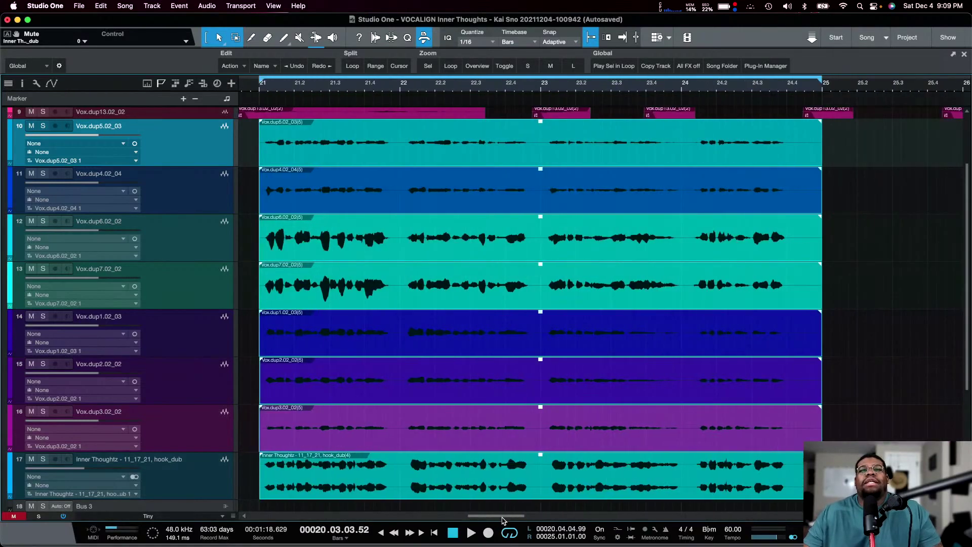
pyautogui.moveTo(504, 520); pyautogui.dragTo(502, 519)
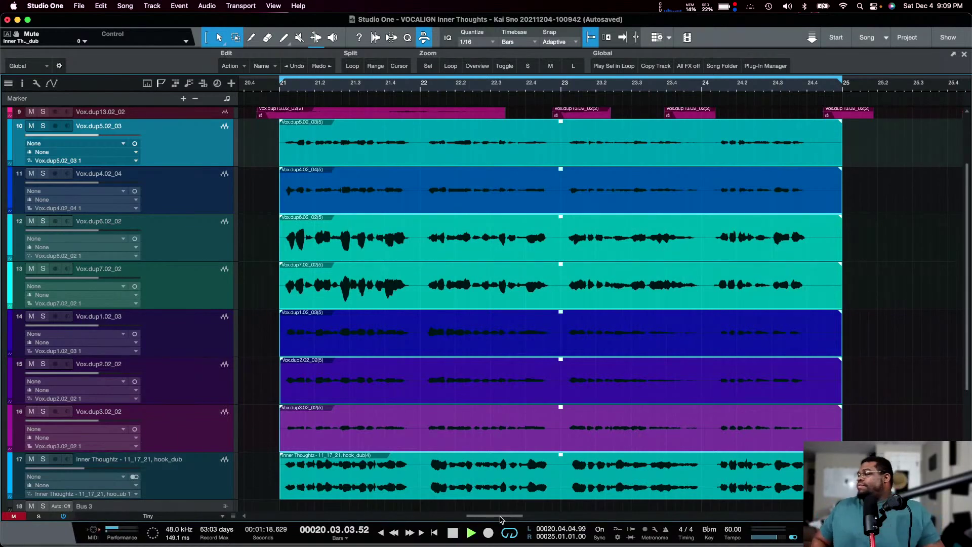
# Play the stacked hook vocals from bar 21 to hear their timing, and stop playback
pyautogui.click(280, 91)
pyautogui.press('space')
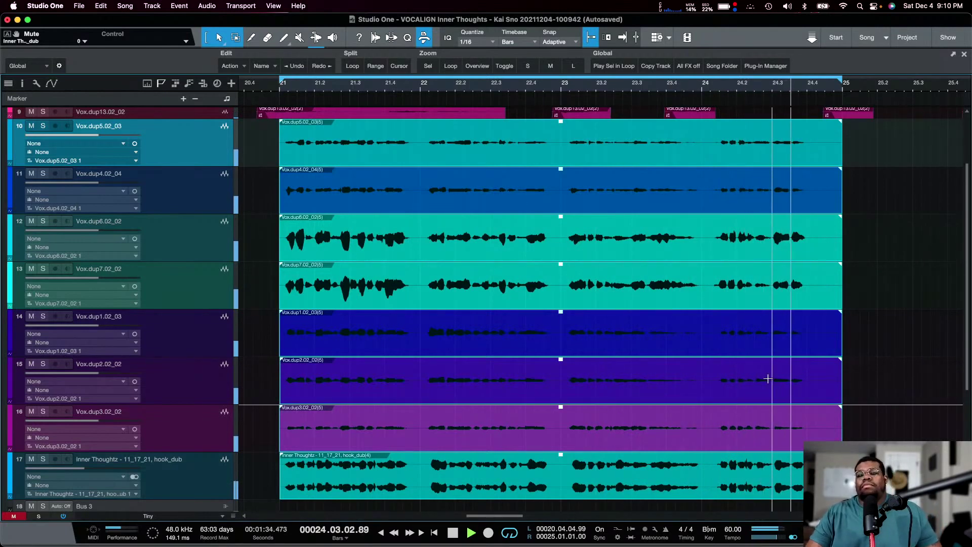
pyautogui.press('space')
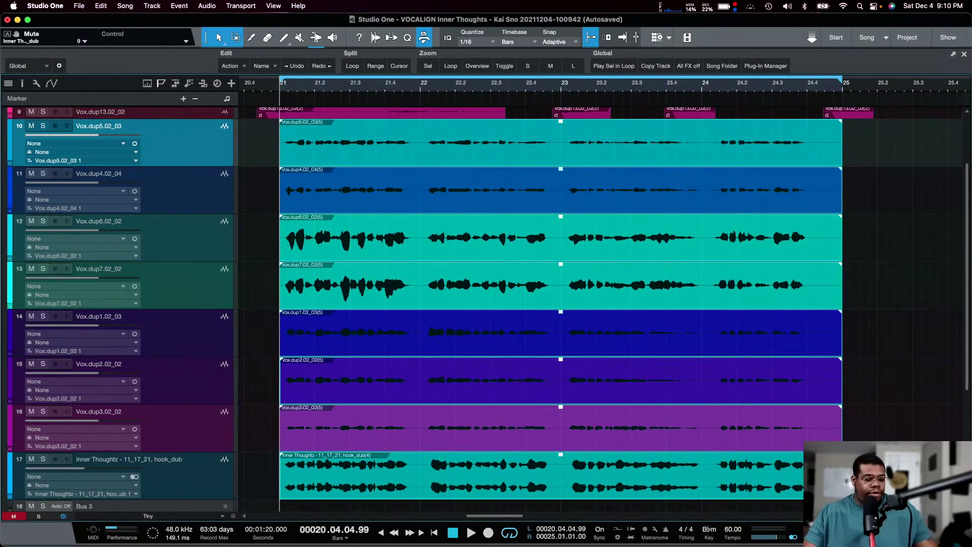
pyautogui.press('z')
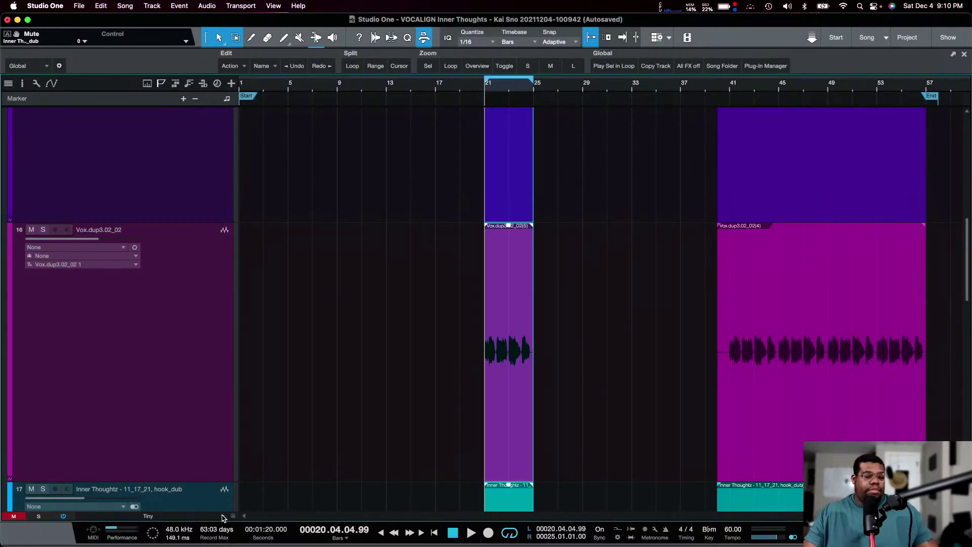
pyautogui.press('z')
pyautogui.press('z')
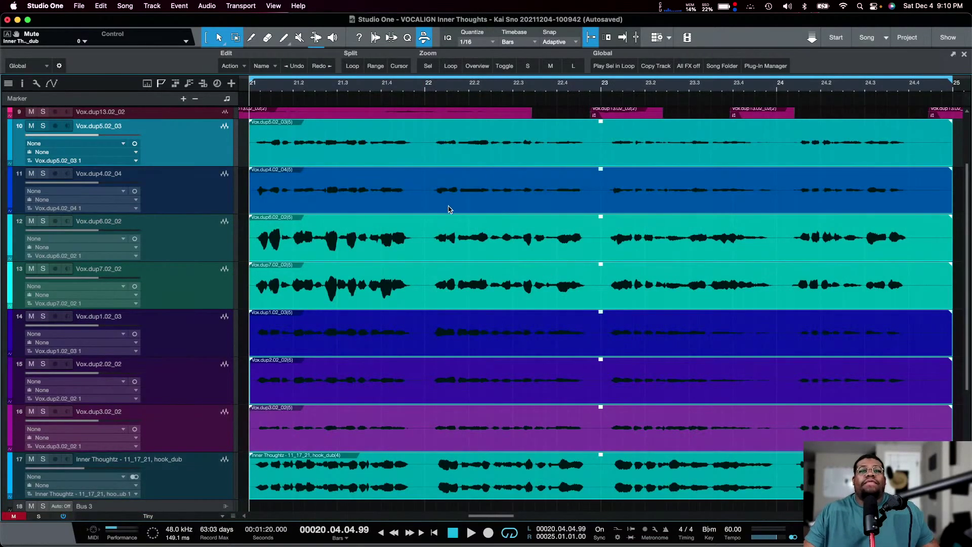
pyautogui.moveTo(429, 139); pyautogui.dragTo(447, 482)
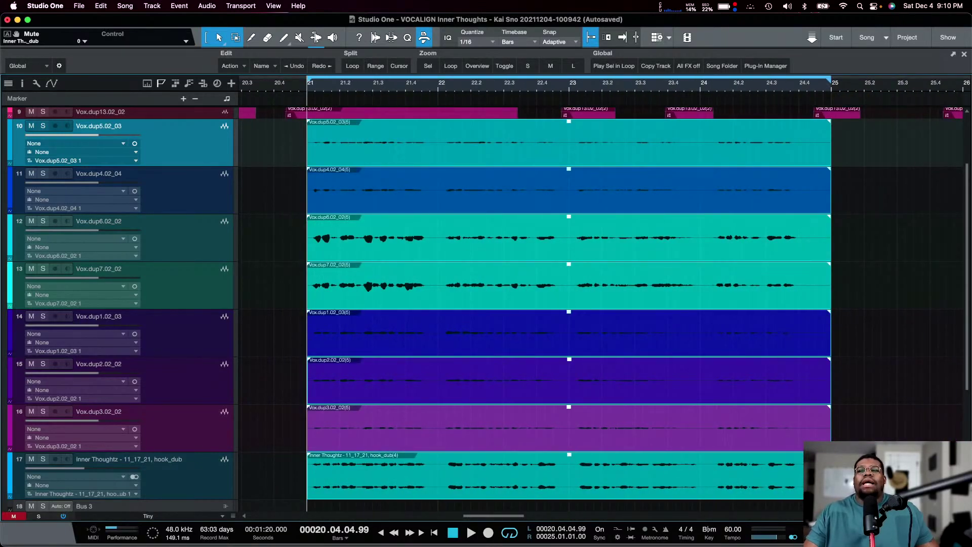
pyautogui.press('e')
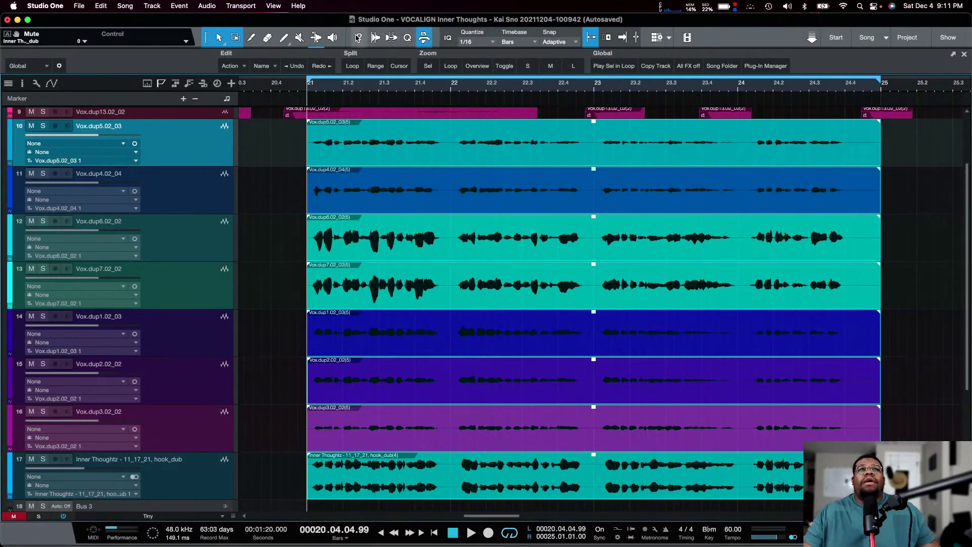
# Show the Audio Bend markers, set the detection mode to Standard, and analyze the eight hook vocal events for transients
pyautogui.click(376, 38)
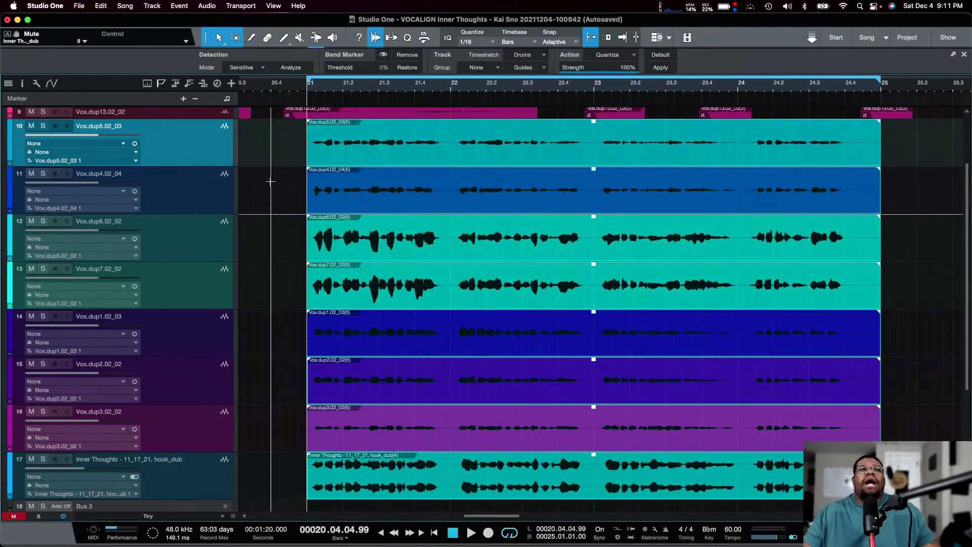
pyautogui.moveTo(282, 491); pyautogui.dragTo(496, 121)
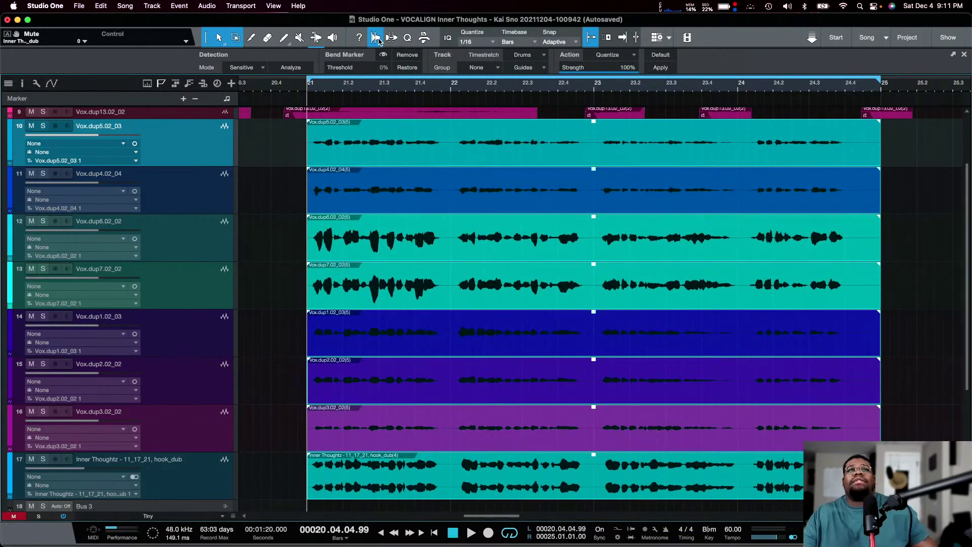
pyautogui.click(385, 55)
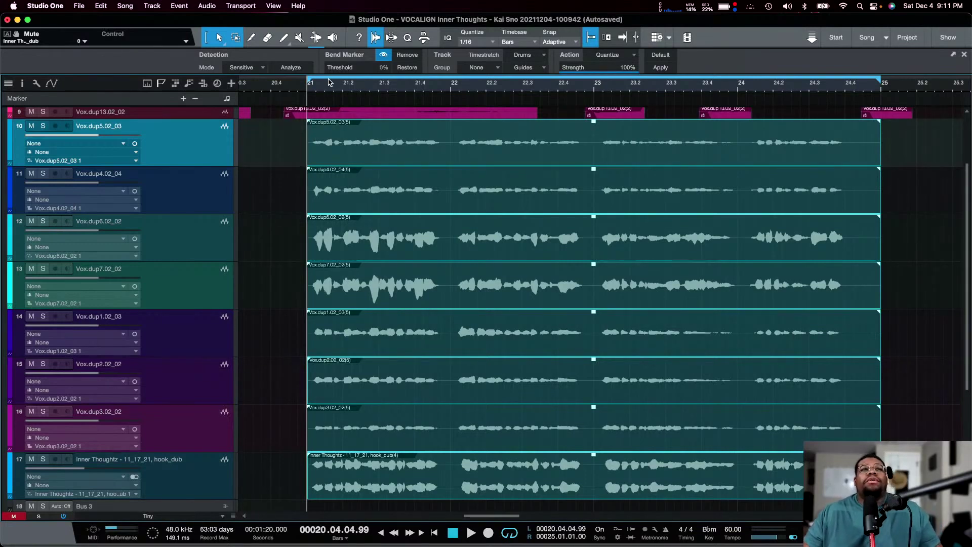
pyautogui.click(263, 70)
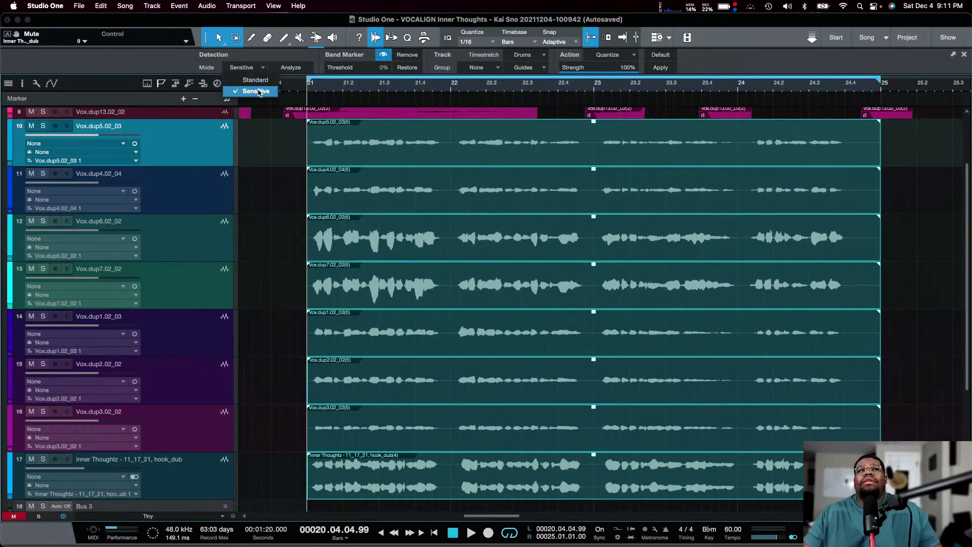
pyautogui.press('Escape')
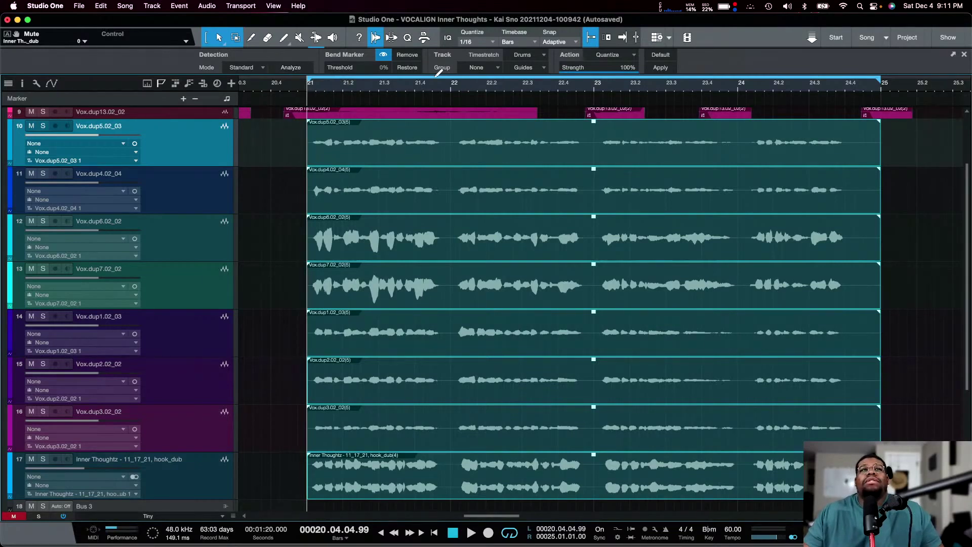
pyautogui.click(281, 69)
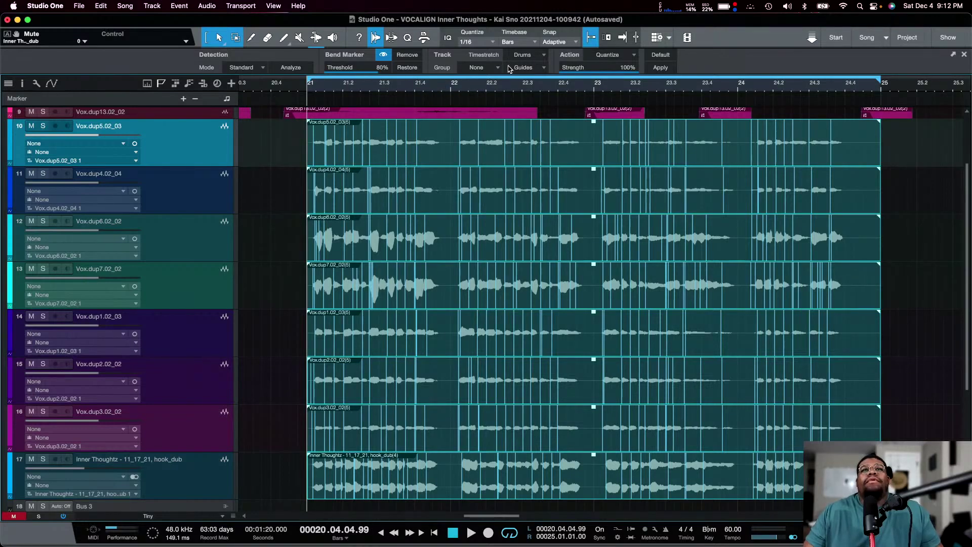
# Set the timestretch mode to Solo - Elastique Pro Monophonic Formant and analyze the selected hook vocals again
pyautogui.click(521, 55)
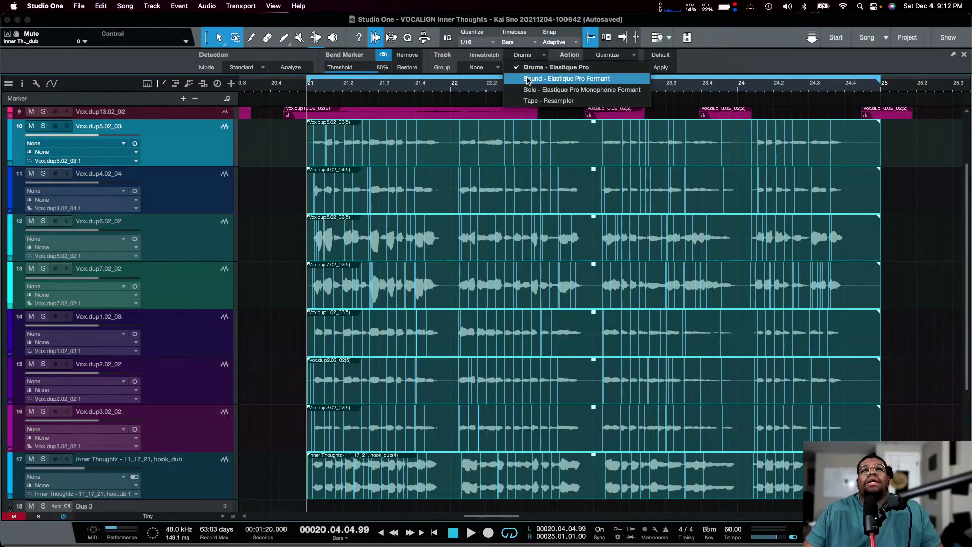
pyautogui.click(606, 95)
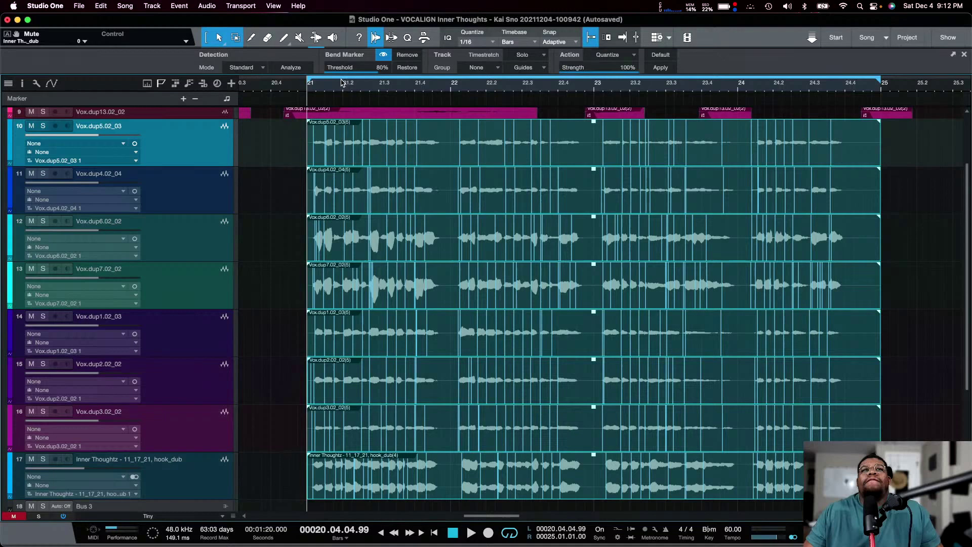
pyautogui.click(288, 69)
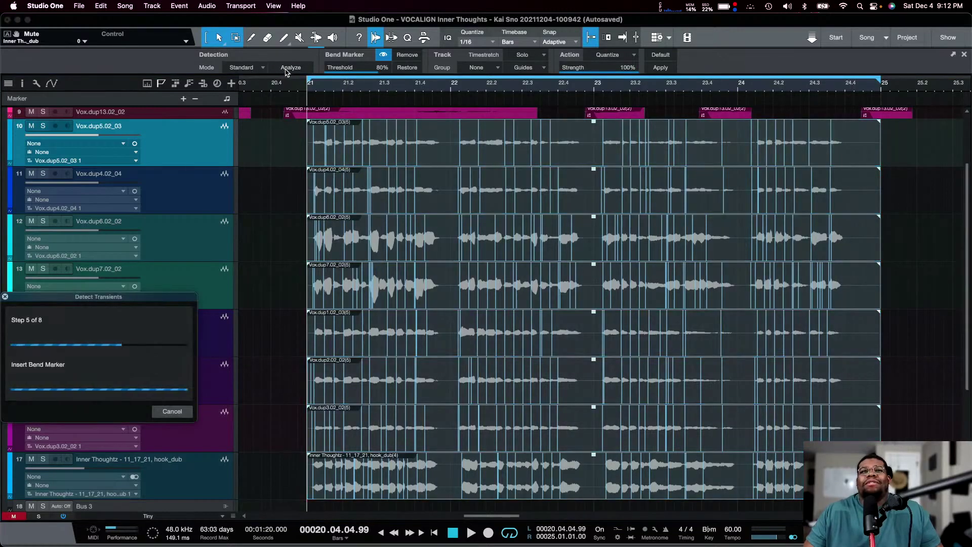
pyautogui.click(525, 69)
pyautogui.click(325, 123)
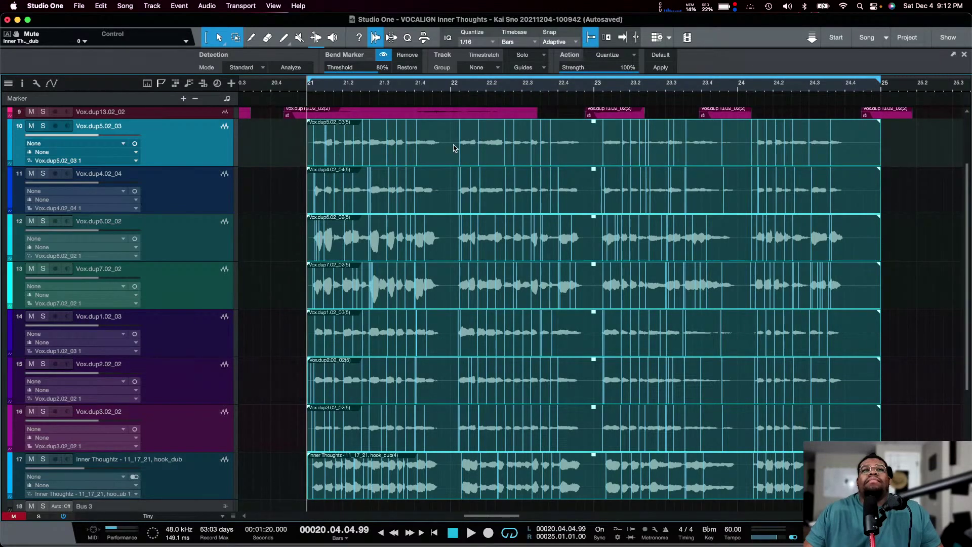
pyautogui.click(539, 70)
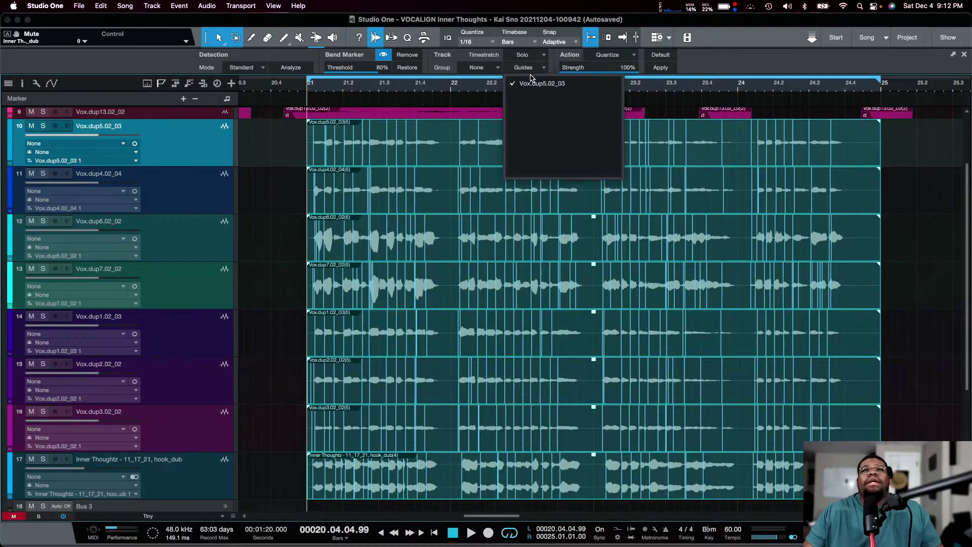
pyautogui.click(496, 69)
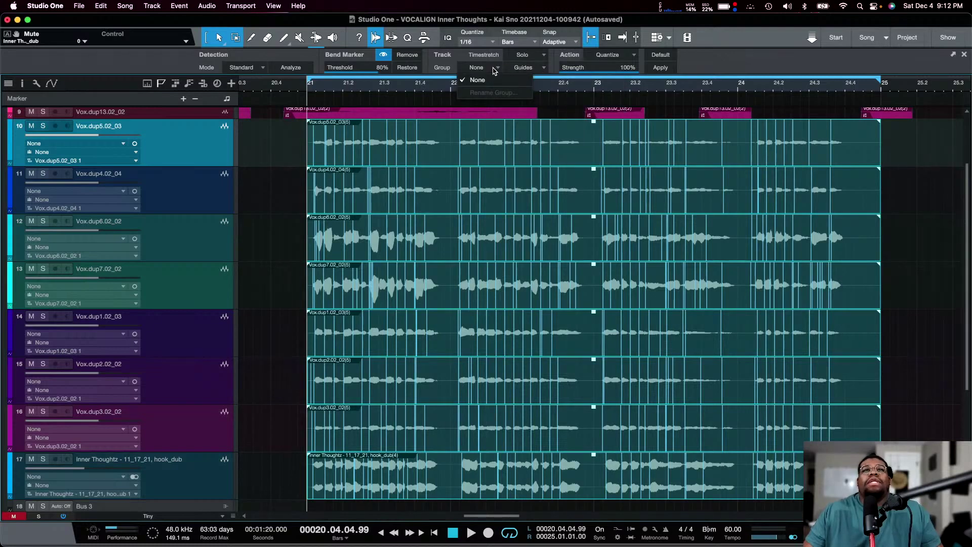
pyautogui.click(496, 71)
# Try merging the hook vocal events on tracks 10 to 17, and undo the merge
pyautogui.click(261, 193)
pyautogui.moveTo(286, 167); pyautogui.dragTo(873, 499)
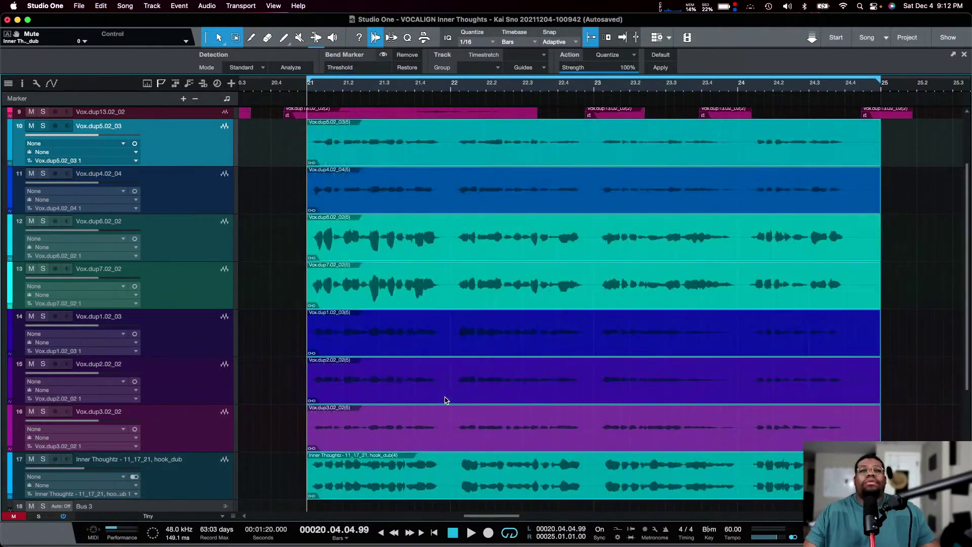
pyautogui.click(445, 400)
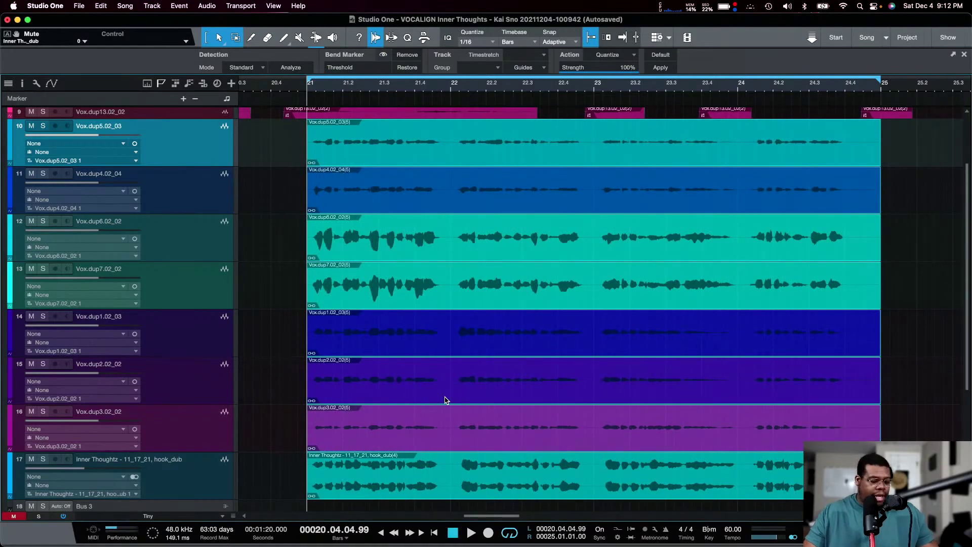
pyautogui.press('super+a')
pyautogui.rightClick(447, 398)
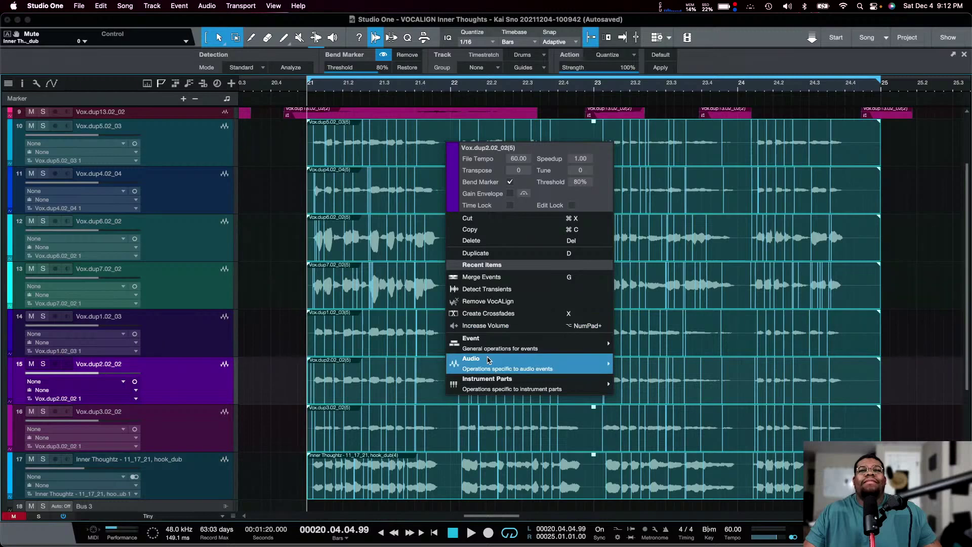
pyautogui.moveTo(490, 350)
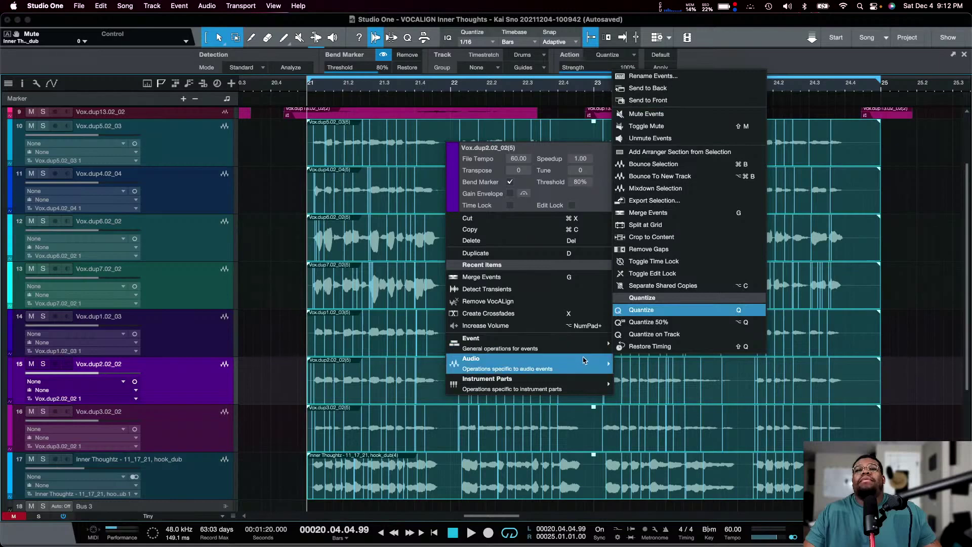
pyautogui.moveTo(583, 362)
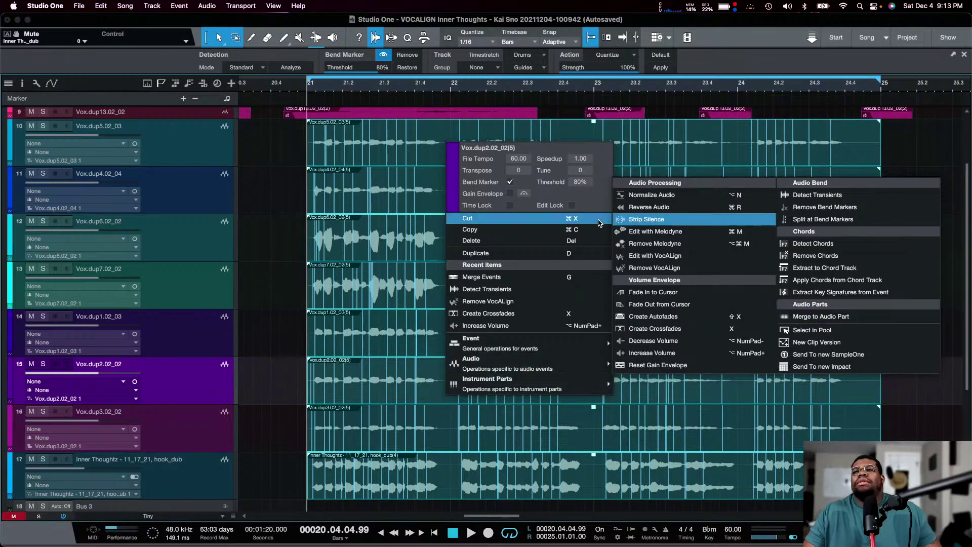
# Search the keyboard shortcuts for "group" to find the Group Selected Tracks shortcut, and close the preferences without changes
pyautogui.click(103, 6)
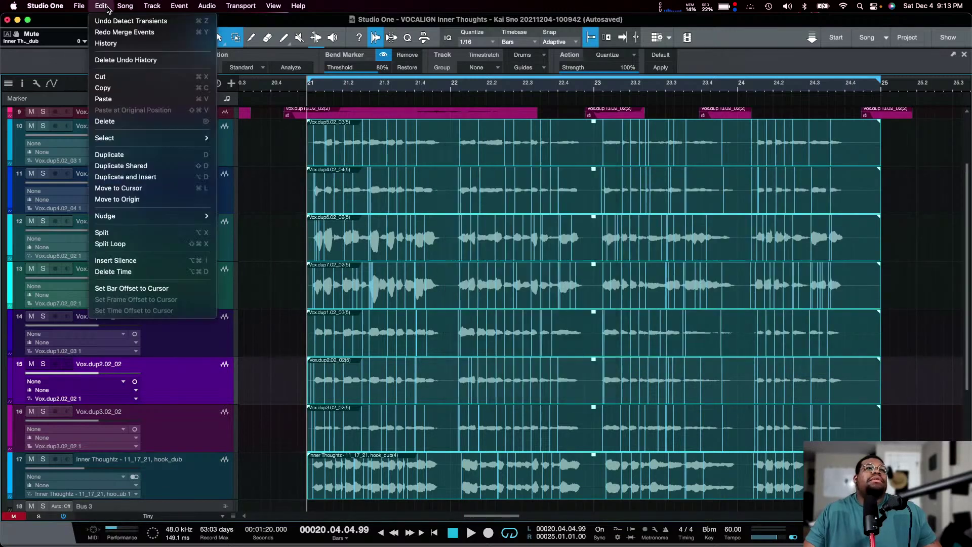
pyautogui.click(57, 49)
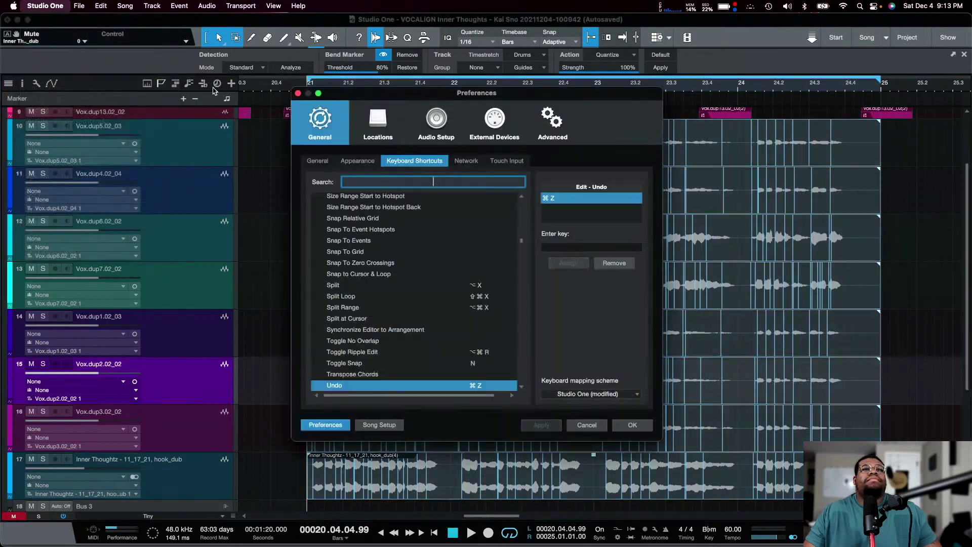
pyautogui.write('group')
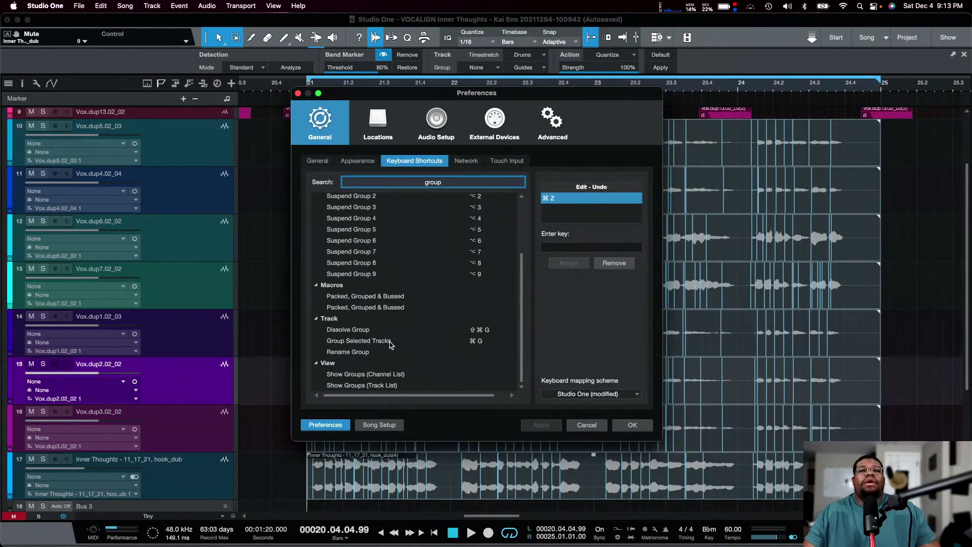
pyautogui.click(585, 430)
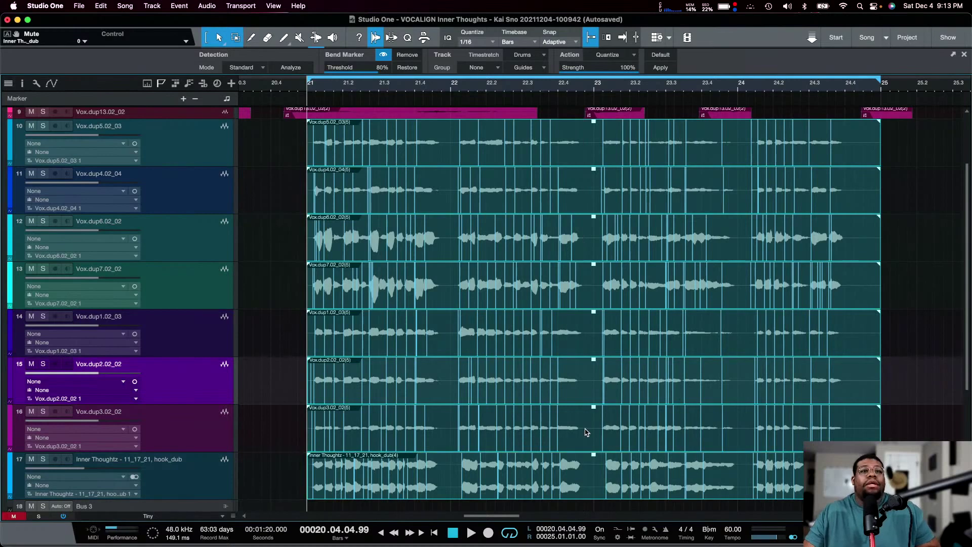
# Group the hook vocal tracks 10 to 17 as Group 1 and close the External Devices window
pyautogui.click(219, 471)
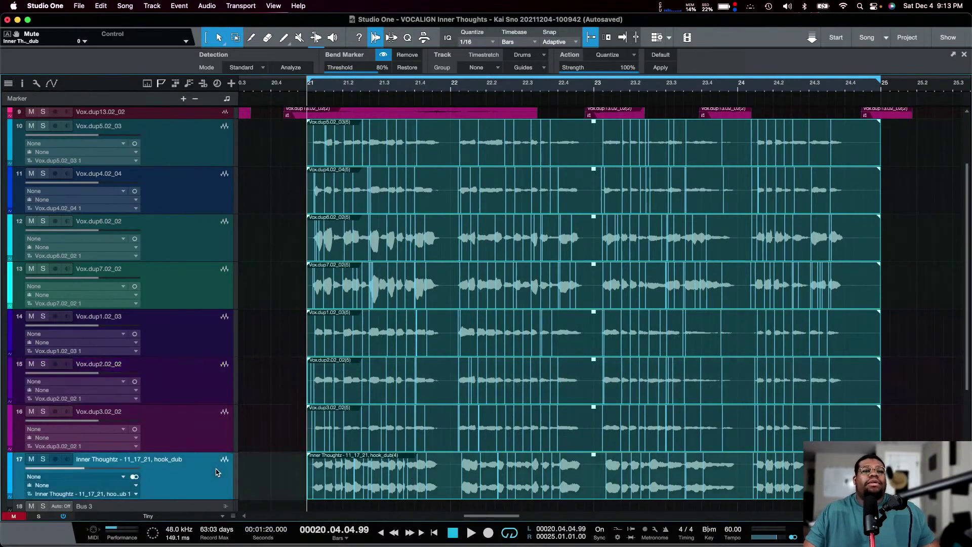
pyautogui.hotkey('shift', 'q')
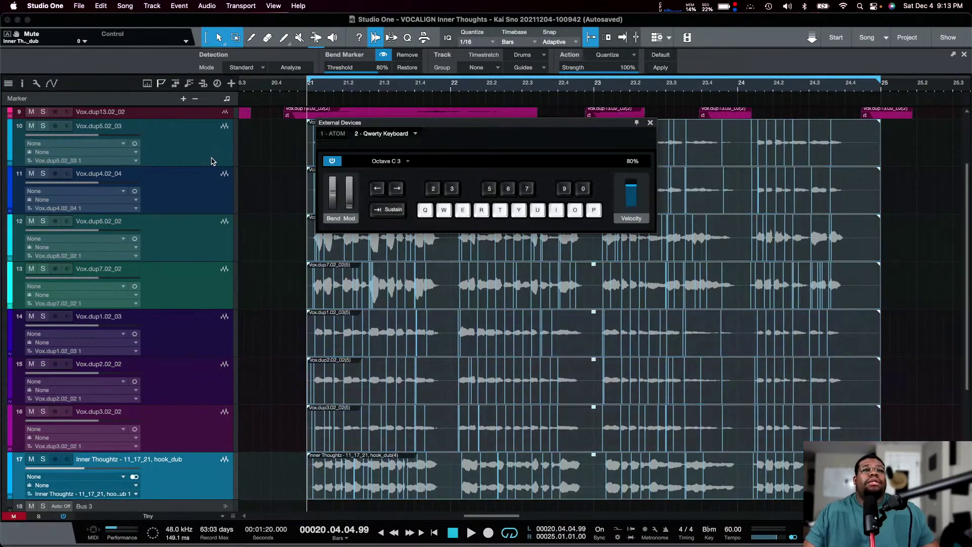
pyautogui.keyDown('shift'); pyautogui.click(216, 165); pyautogui.keyUp('shift')
pyautogui.keyDown('shift'); pyautogui.click(203, 490); pyautogui.keyUp('shift')
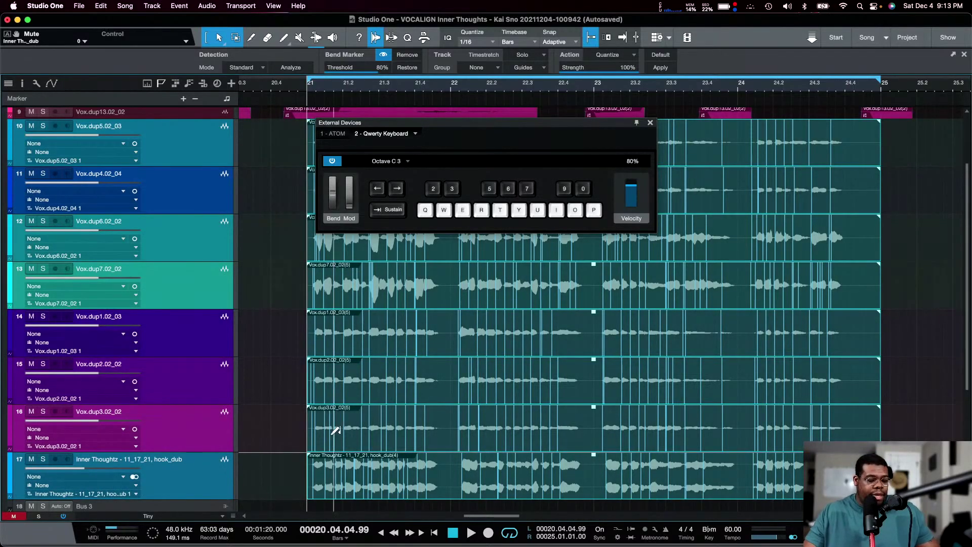
pyautogui.press('super+g')
pyautogui.press('Return')
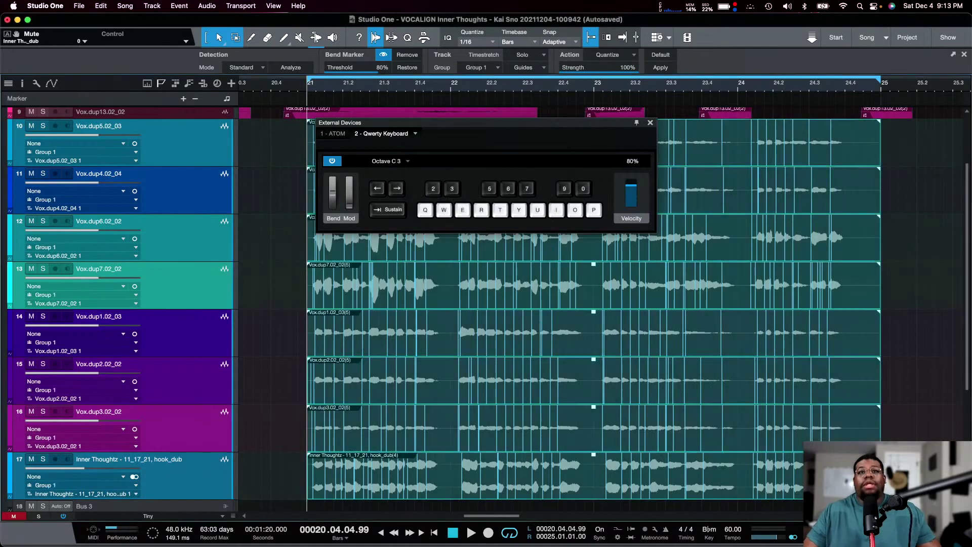
pyautogui.click(650, 122)
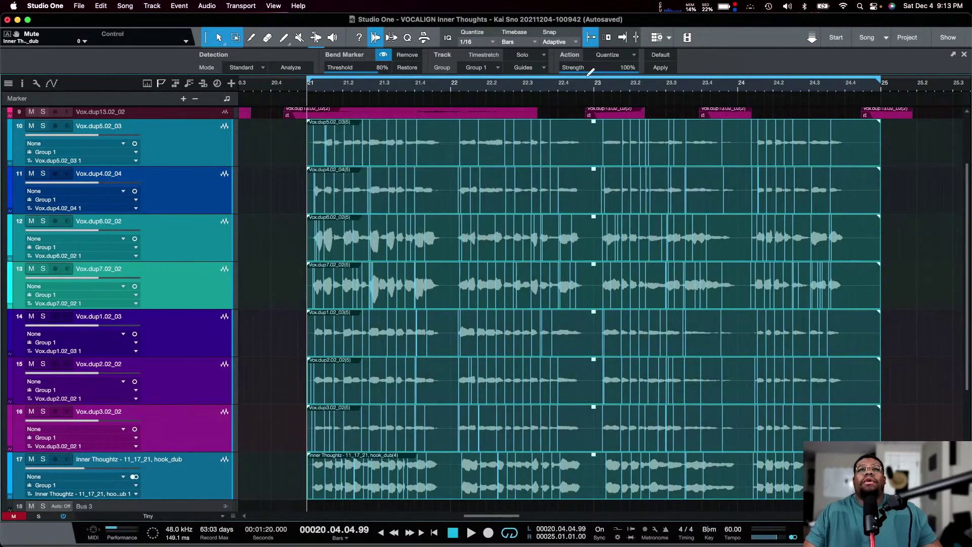
# Keep only Vox.dup6.02_02 as the guide track for Group 1 in Audio Bend
pyautogui.click(539, 70)
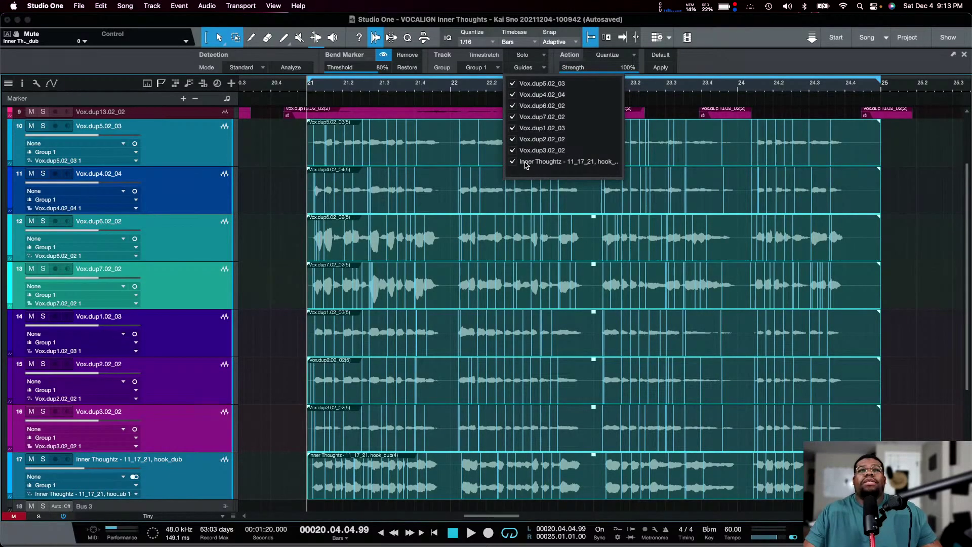
pyautogui.moveTo(513, 84); pyautogui.dragTo(511, 180)
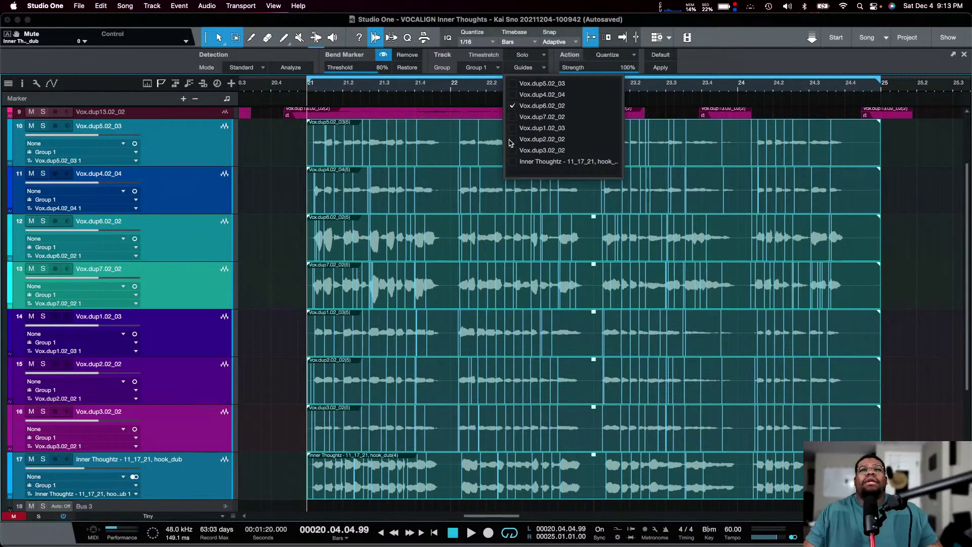
pyautogui.click(540, 70)
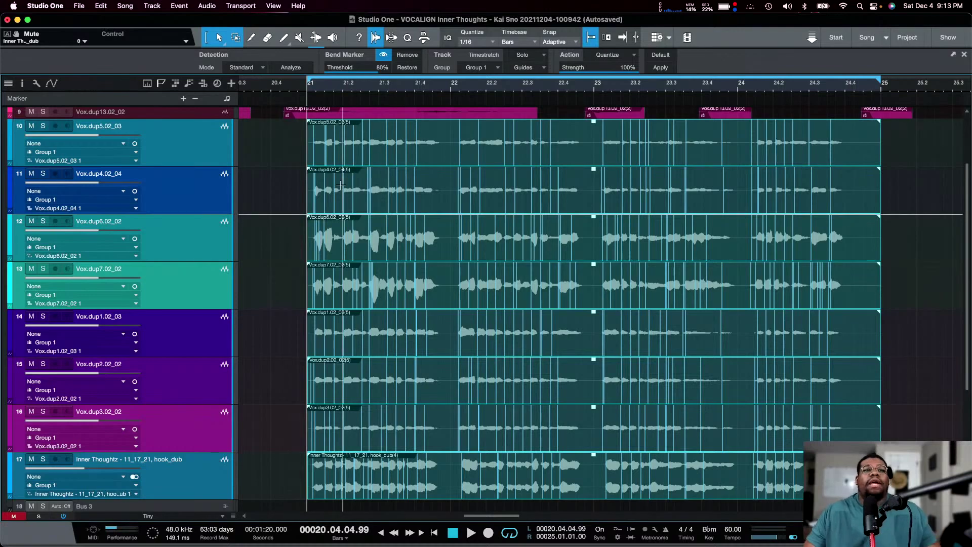
# Set the bend marker threshold to 71% and try the Slice action, returning to Quantize
pyautogui.moveTo(366, 72); pyautogui.dragTo(358, 72)
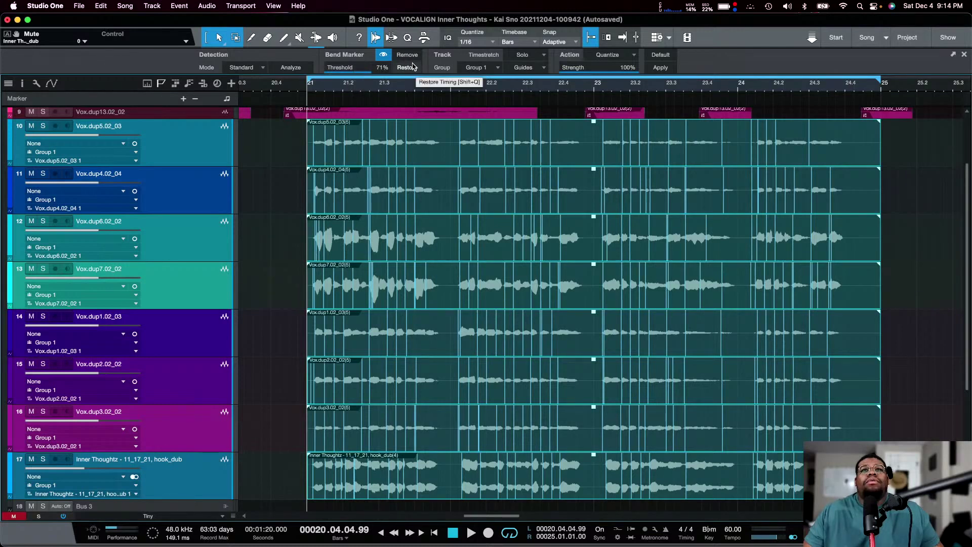
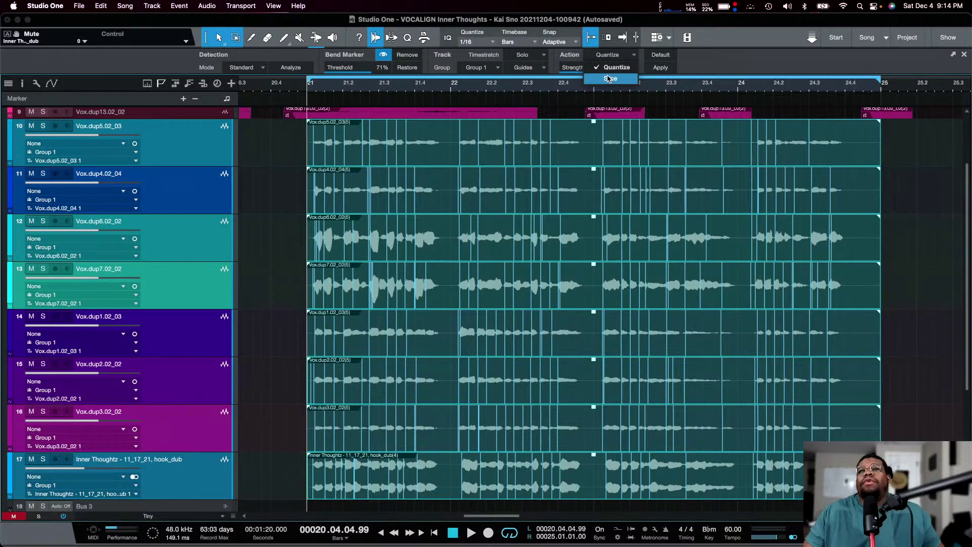
pyautogui.click(609, 79)
pyautogui.click(628, 56)
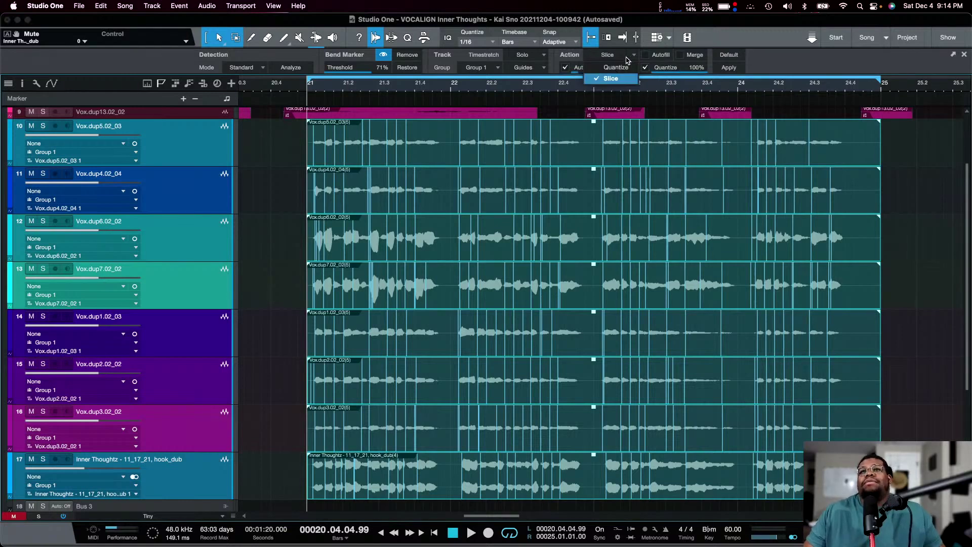
pyautogui.click(608, 68)
# Quantize the grouped hook vocals at 20% strength with the bend marker threshold at 54%
pyautogui.moveTo(608, 71)
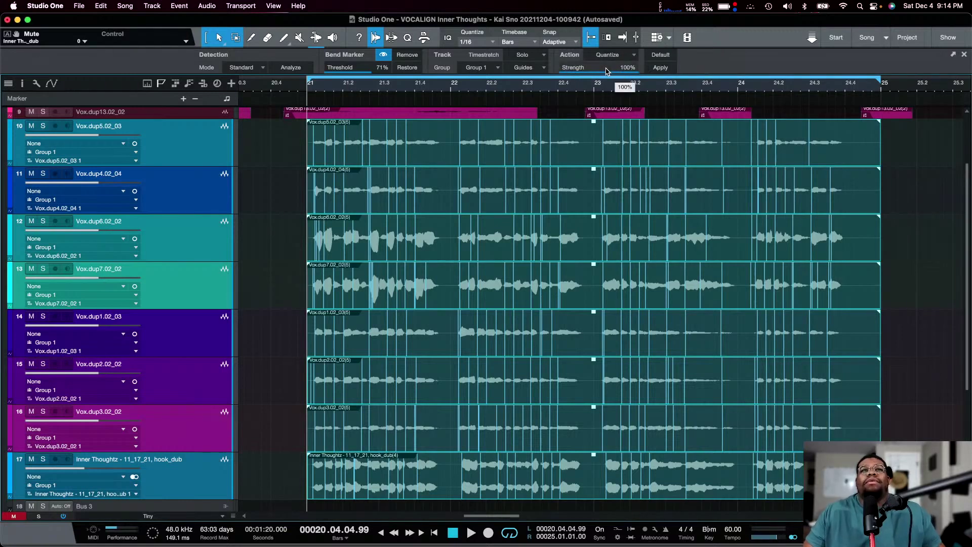
pyautogui.moveTo(608, 71)
pyautogui.mouseDown()
pyautogui.moveTo(543, 91)
pyautogui.moveTo(549, 97)
pyautogui.mouseUp()
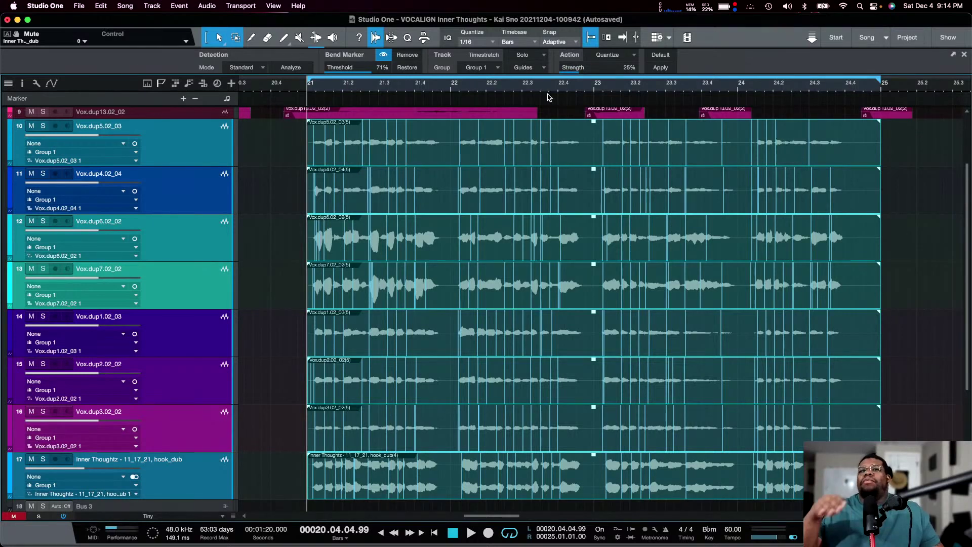
pyautogui.moveTo(585, 70)
pyautogui.moveTo(585, 70); pyautogui.dragTo(581, 74)
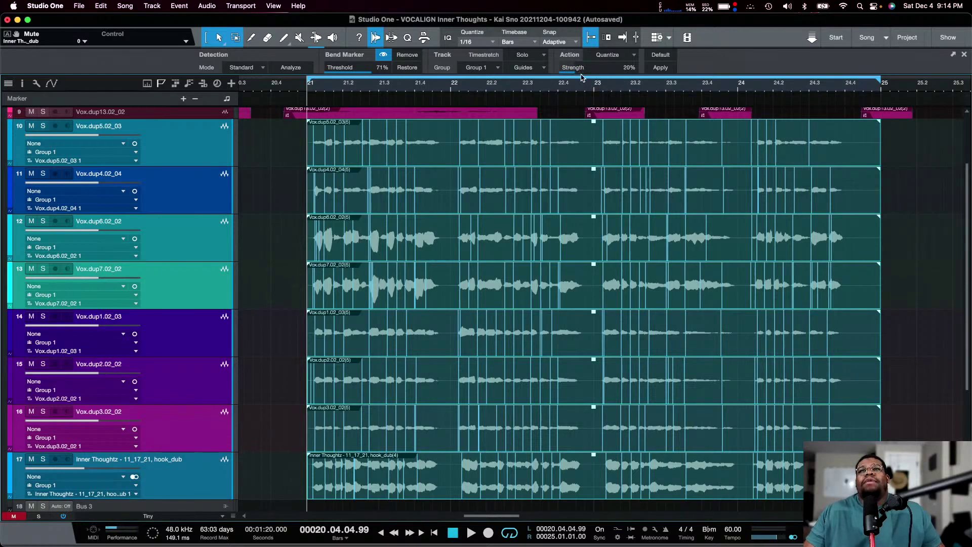
pyautogui.moveTo(379, 71)
pyautogui.mouseDown()
pyautogui.moveTo(380, 89)
pyautogui.moveTo(357, 127)
pyautogui.moveTo(331, 134)
pyautogui.moveTo(380, 62)
pyautogui.mouseUp()
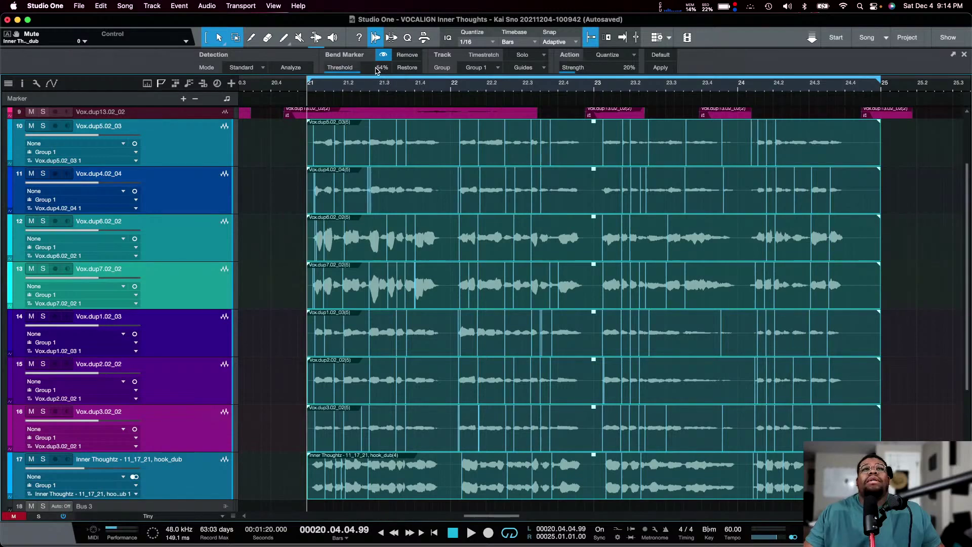
pyautogui.click(661, 68)
# Examine the stretched and compressed waveform sections across the quantized hook vocals on tracks 10 to 17
pyautogui.scroll(1, 550, 339)
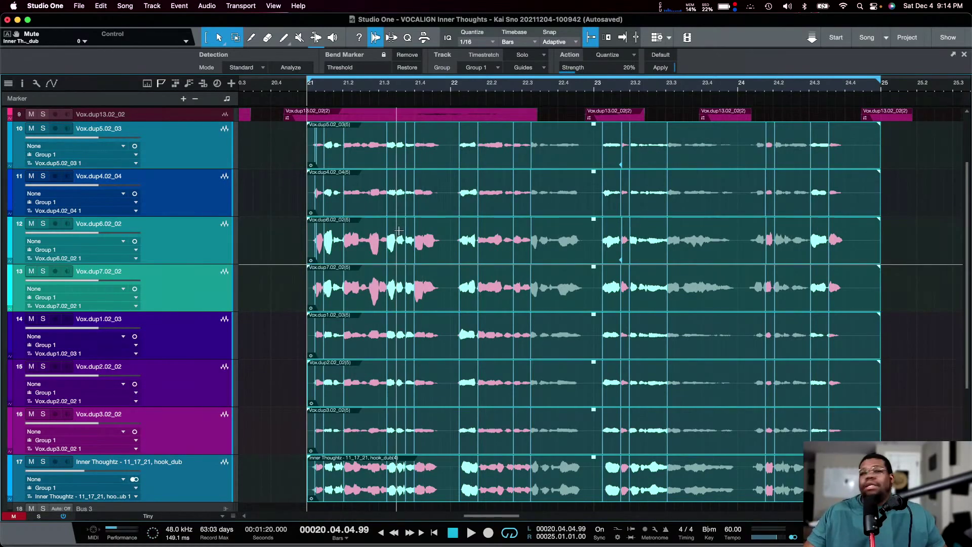
pyautogui.scroll(-3, 204, 361)
pyautogui.scroll(5, 205, 360)
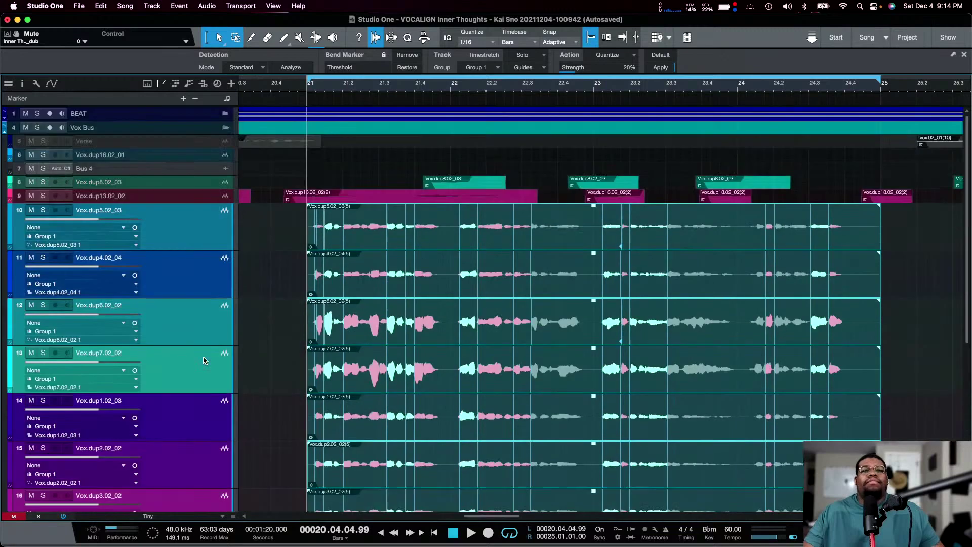
pyautogui.scroll(-1, 204, 361)
pyautogui.scroll(-2, 204, 360)
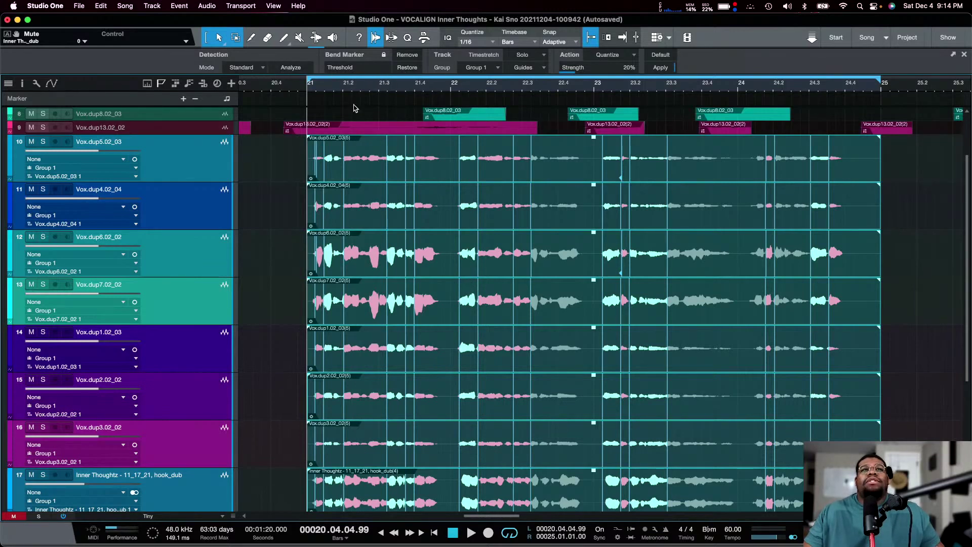
pyautogui.scroll(-1, 754, 410)
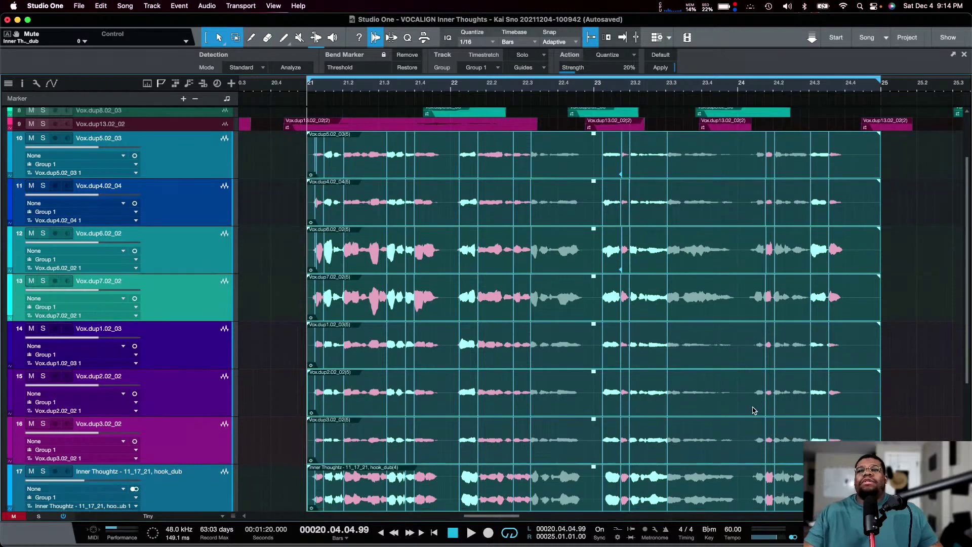
pyautogui.scroll(-3, 755, 410)
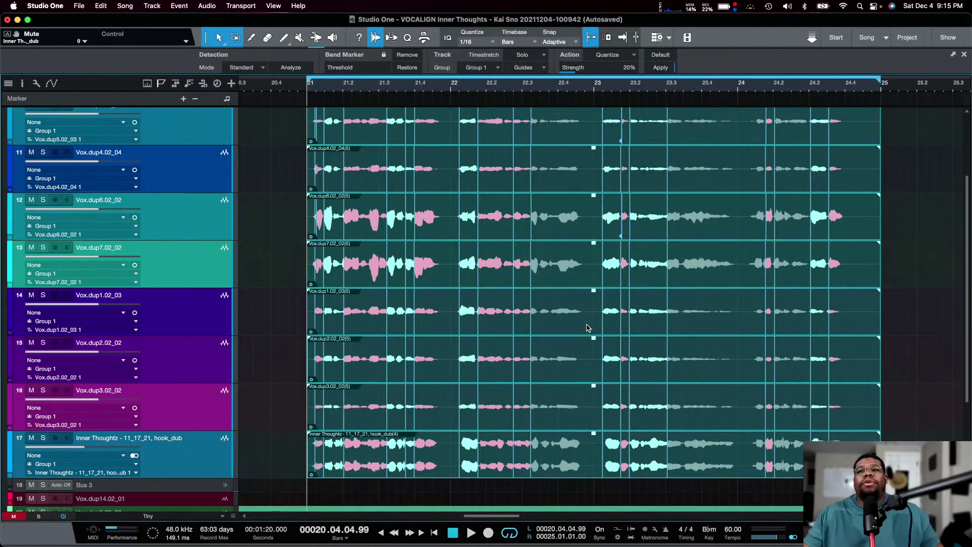
pyautogui.scroll(2, 587, 327)
pyautogui.scroll(-1, 587, 328)
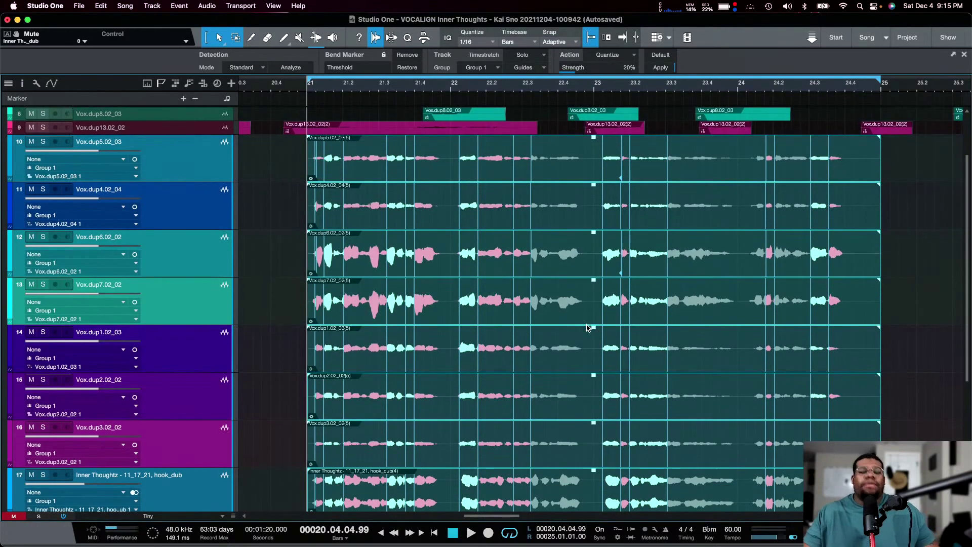
# Restore the original timing of the hook vocals and try bend marker thresholds of 60% and 18%
pyautogui.click(408, 68)
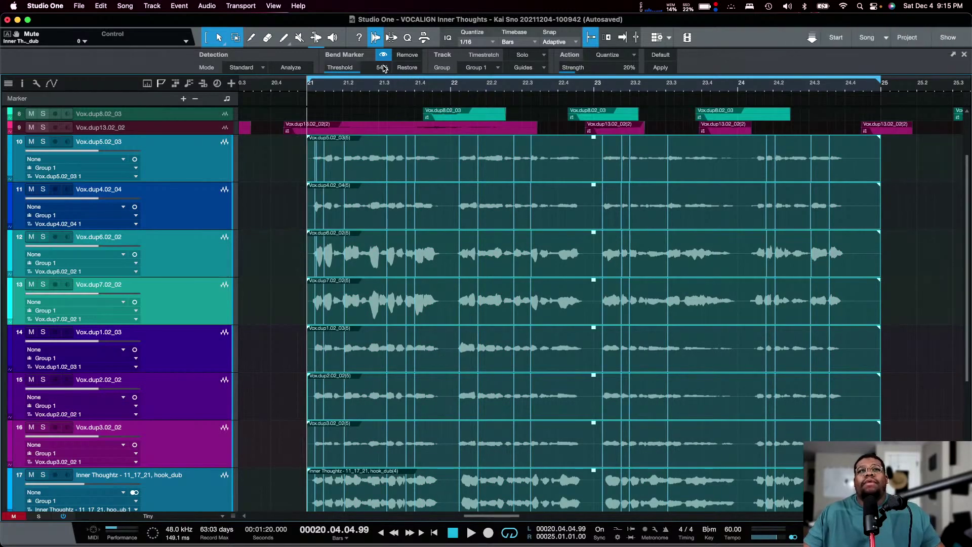
pyautogui.moveTo(381, 69)
pyautogui.mouseDown()
pyautogui.moveTo(392, 37)
pyautogui.moveTo(400, 91)
pyautogui.moveTo(395, 81)
pyautogui.mouseUp()
pyautogui.click(287, 180)
pyautogui.moveTo(296, 180); pyautogui.dragTo(866, 509)
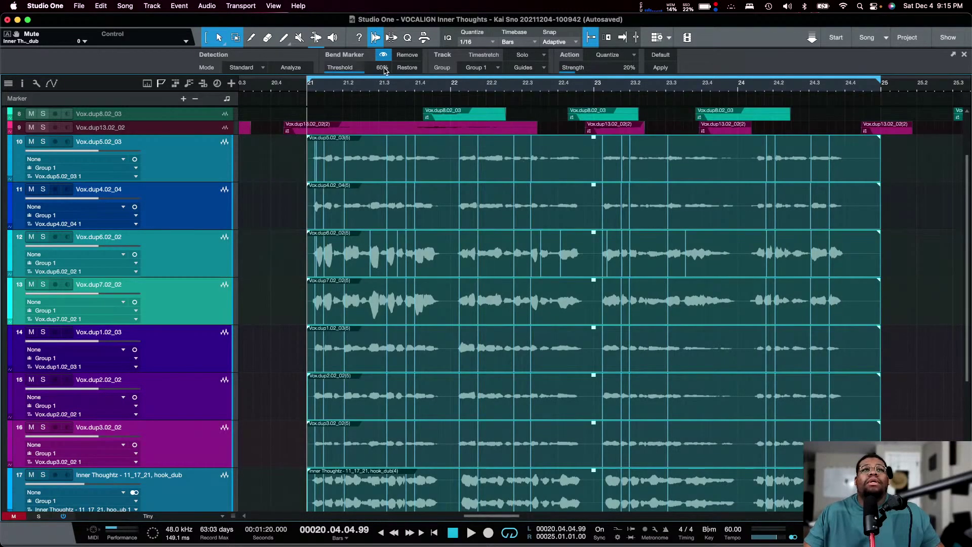
pyautogui.moveTo(368, 69)
pyautogui.mouseDown()
pyautogui.moveTo(410, 71)
pyautogui.moveTo(367, 95)
pyautogui.moveTo(335, 97)
pyautogui.mouseUp()
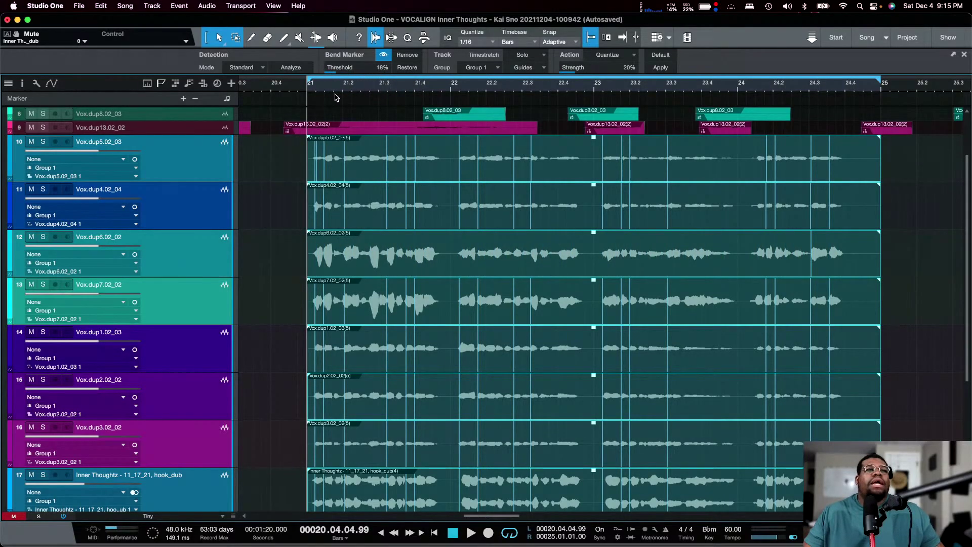
# Remove the bend markers from the hook vocals and analyze all eight events for transients again
pyautogui.click(177, 162)
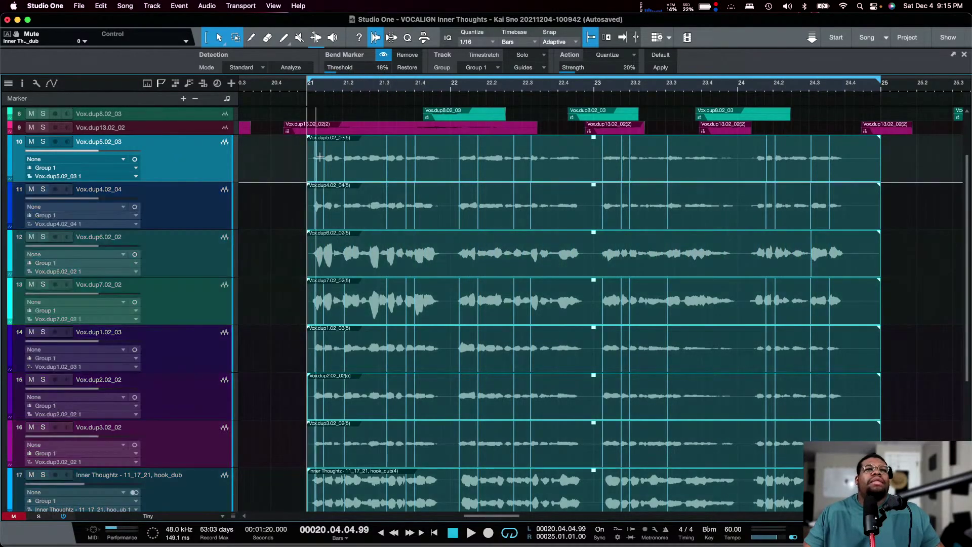
pyautogui.click(407, 67)
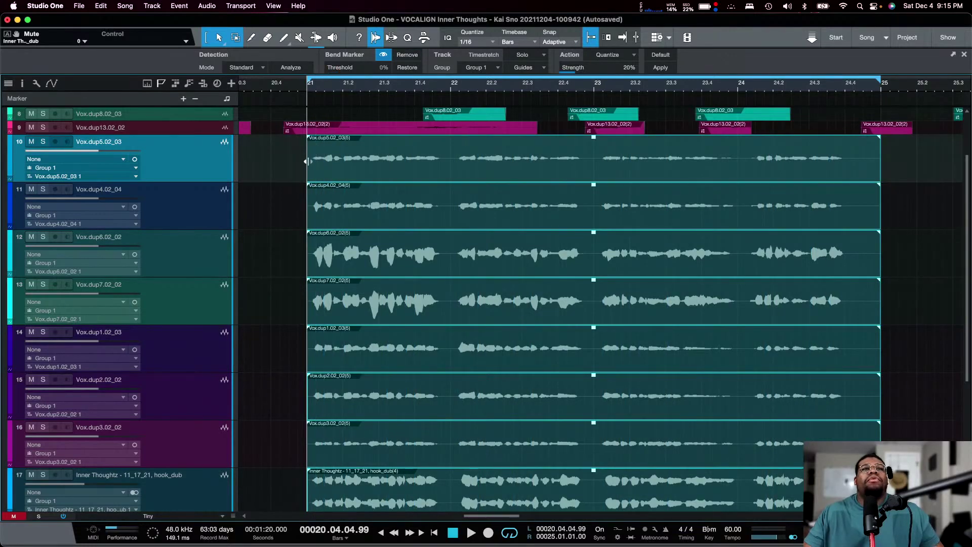
pyautogui.moveTo(290, 164); pyautogui.dragTo(899, 499)
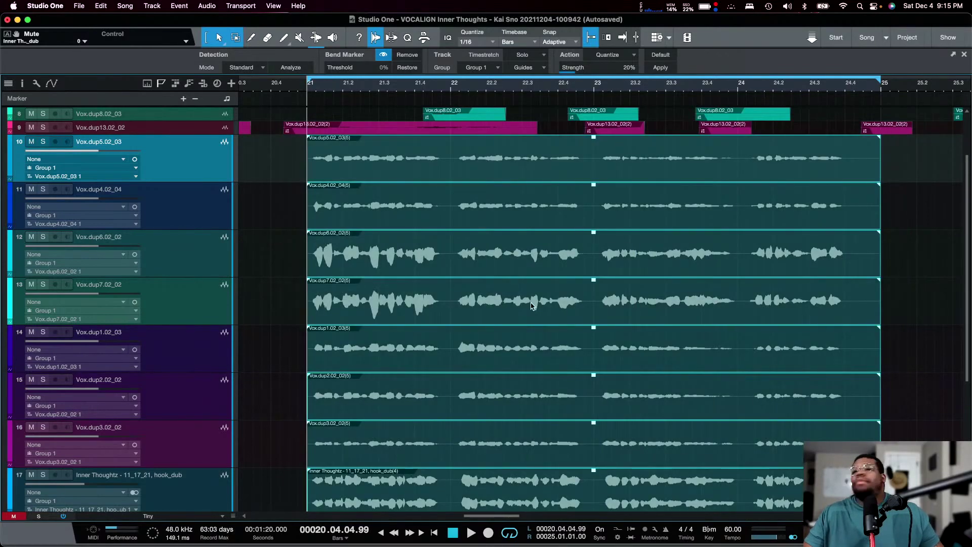
pyautogui.click(300, 68)
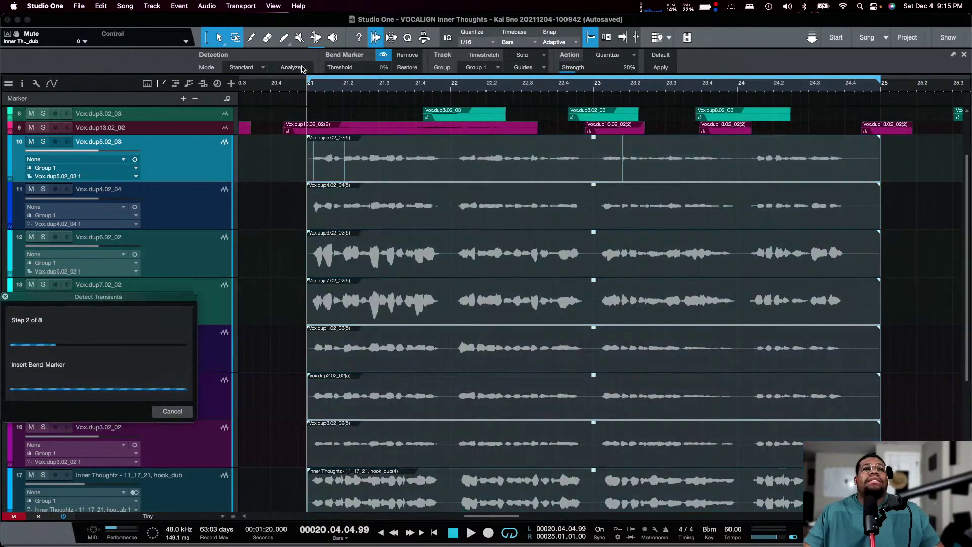
# Set the bend marker threshold to 77% and check which track is the guide for Group 1
pyautogui.moveTo(338, 71); pyautogui.dragTo(384, 71)
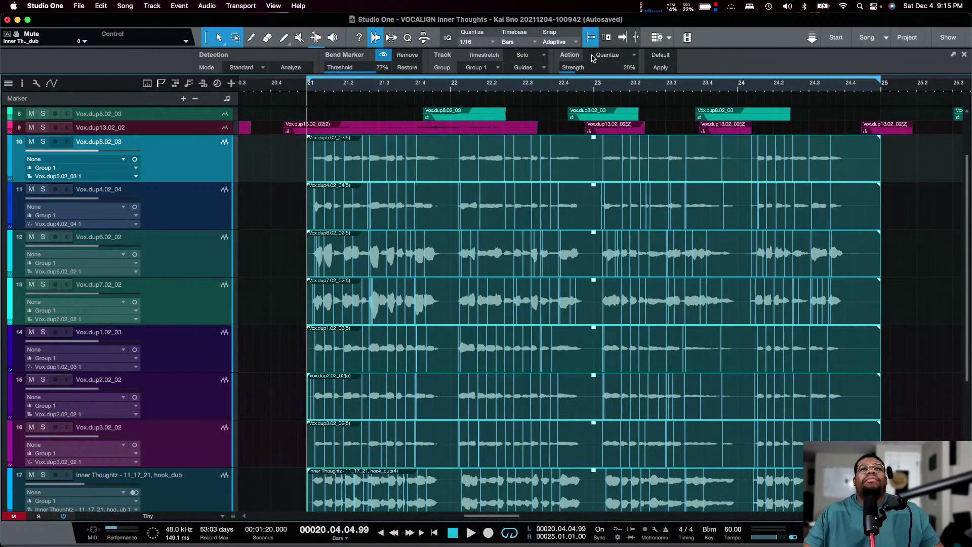
pyautogui.click(543, 68)
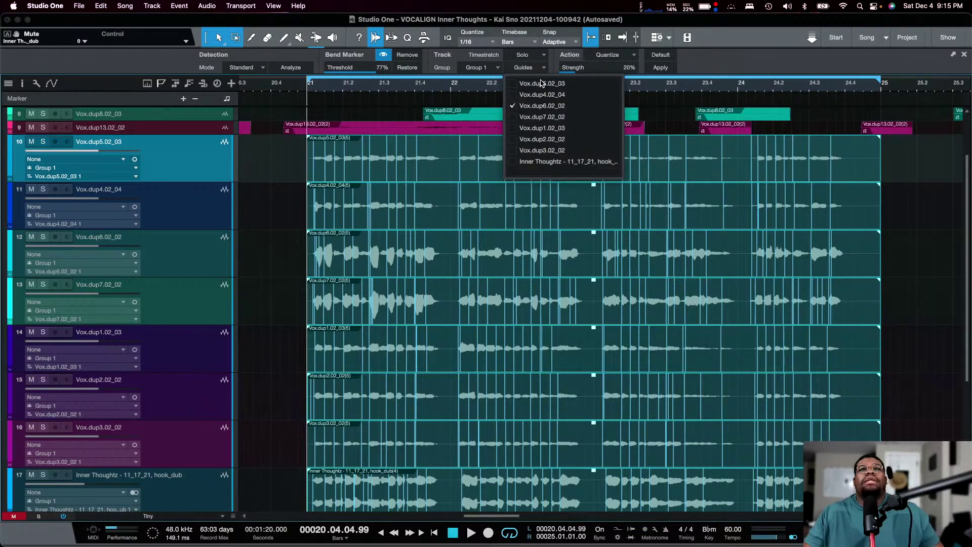
pyautogui.click(542, 71)
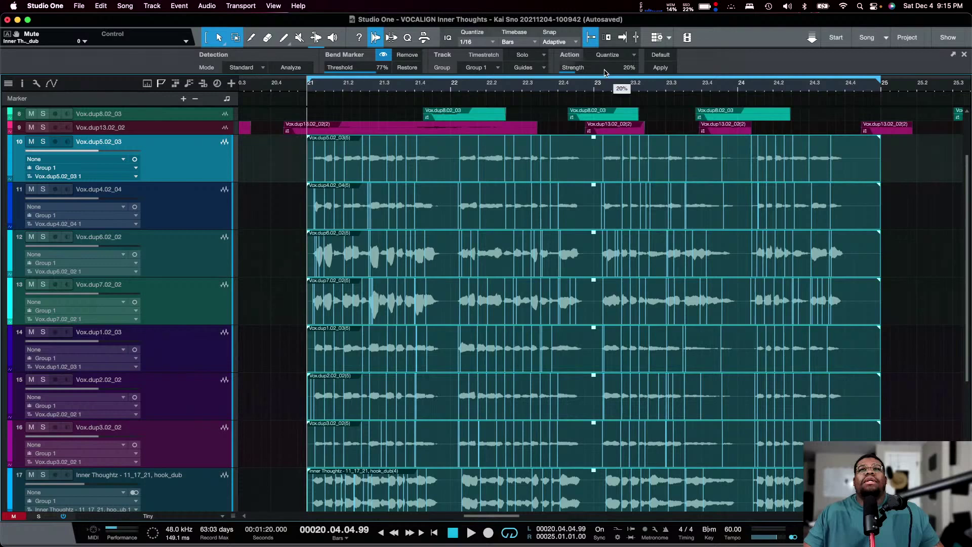
# Quantize the eight grouped hook vocals at 20% strength and play back the hook to judge the timing
pyautogui.click(659, 68)
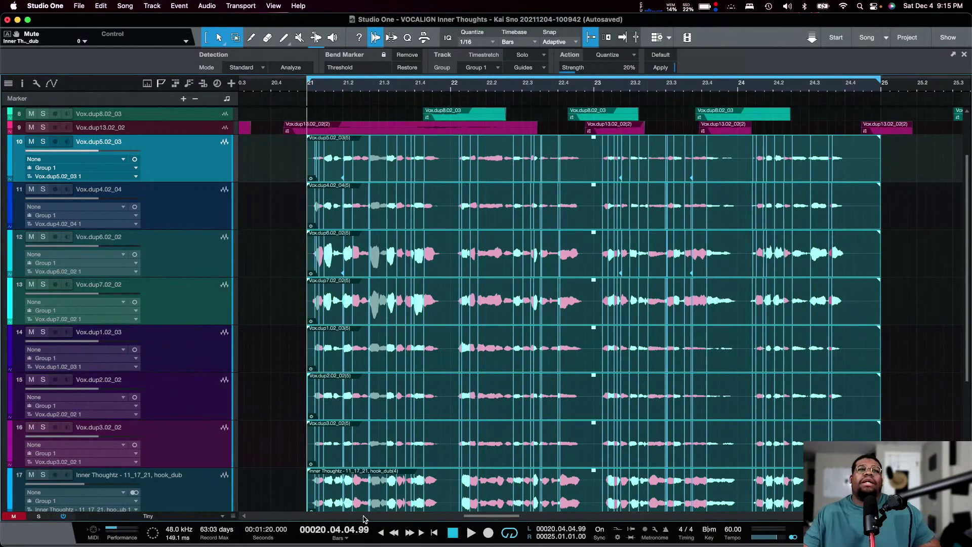
pyautogui.scroll(-2, 433, 380)
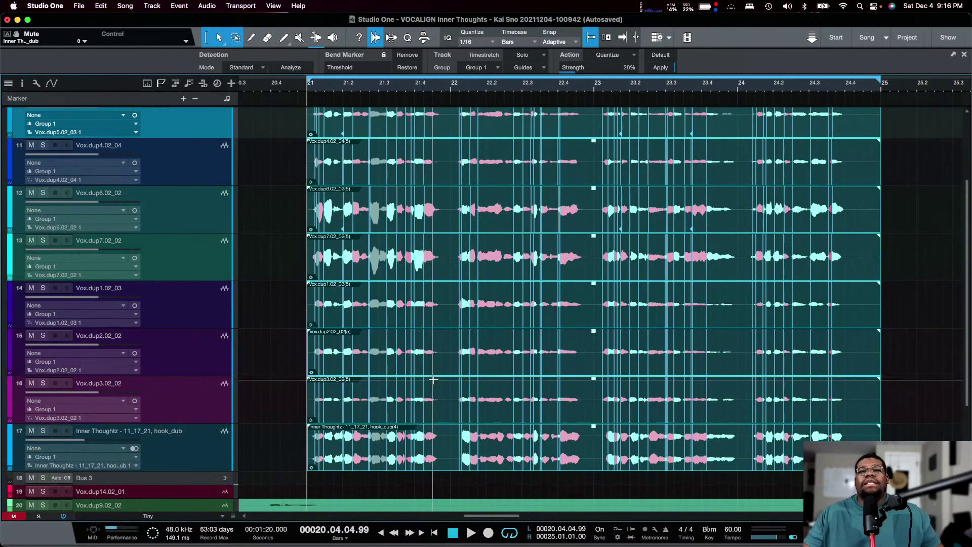
pyautogui.scroll(1, 433, 380)
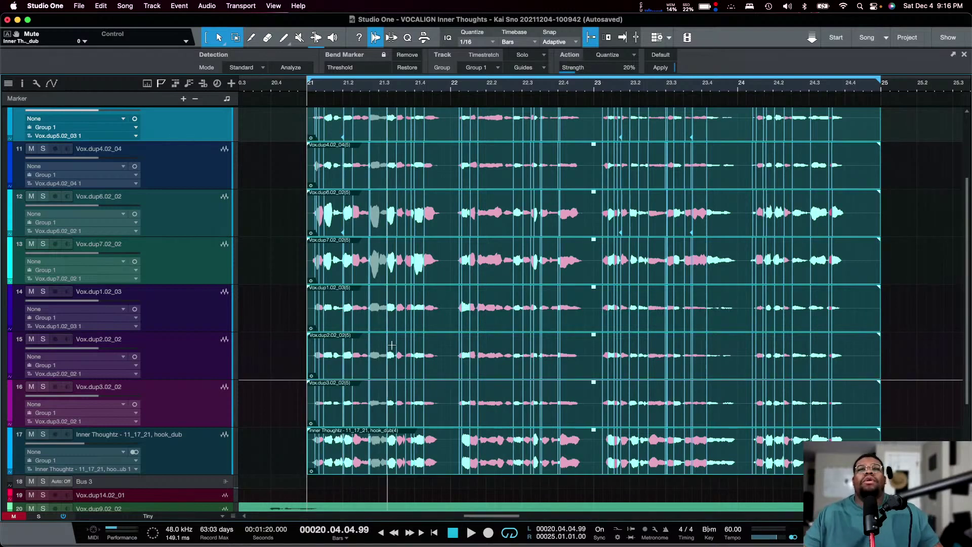
pyautogui.scroll(2, 374, 329)
pyautogui.scroll(2, 392, 345)
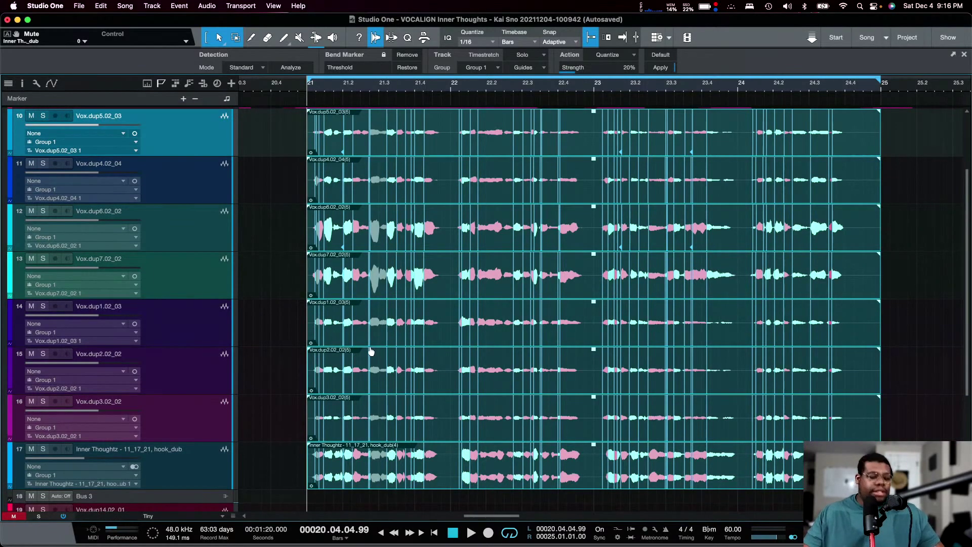
pyautogui.press('space')
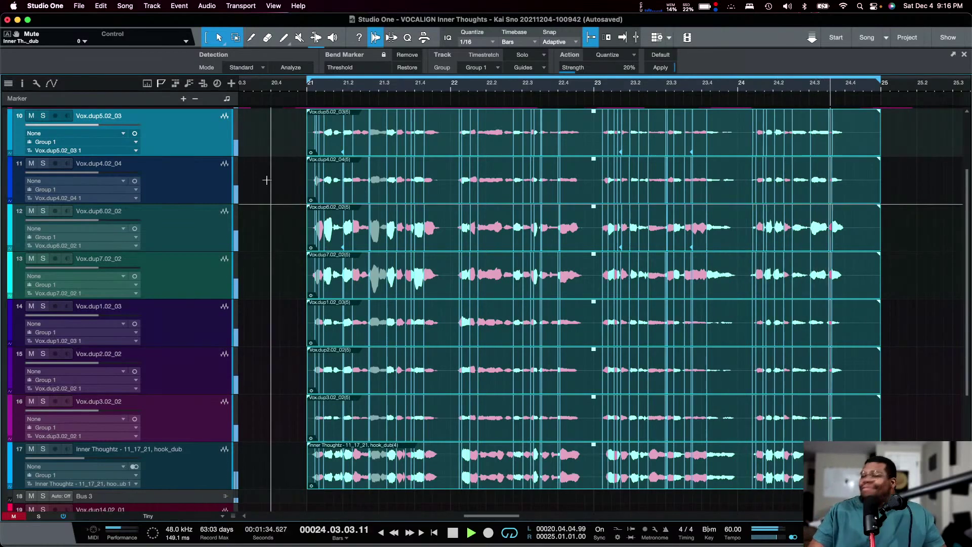
pyautogui.press('space')
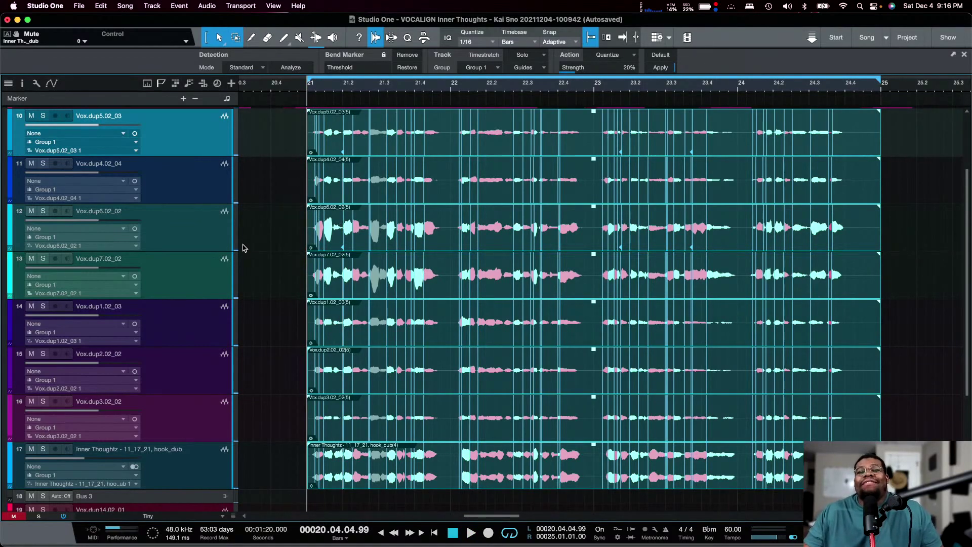
# Remove all bend markers from the hook vocals on tracks 10 to 17 and close the Audio Bend controls
pyautogui.scroll(3, 243, 247)
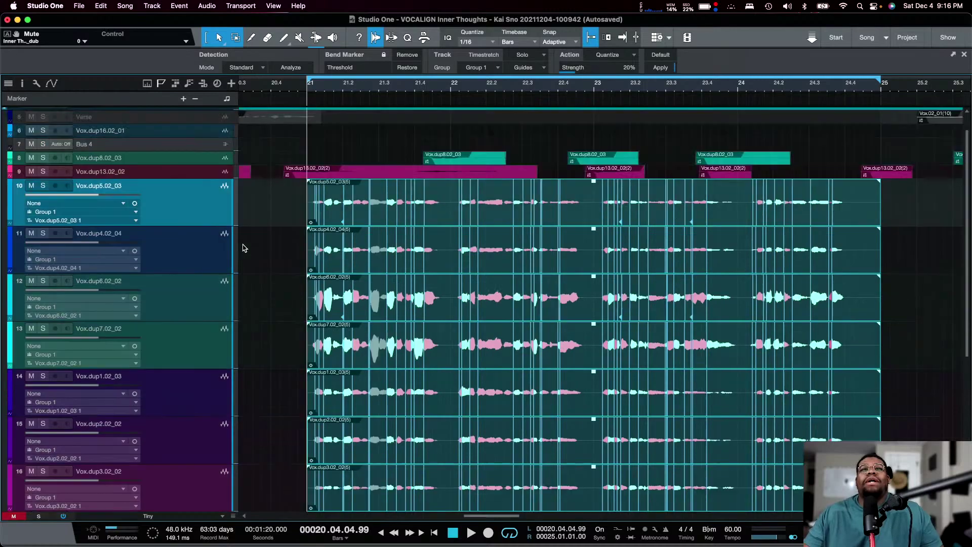
pyautogui.scroll(-8, 243, 248)
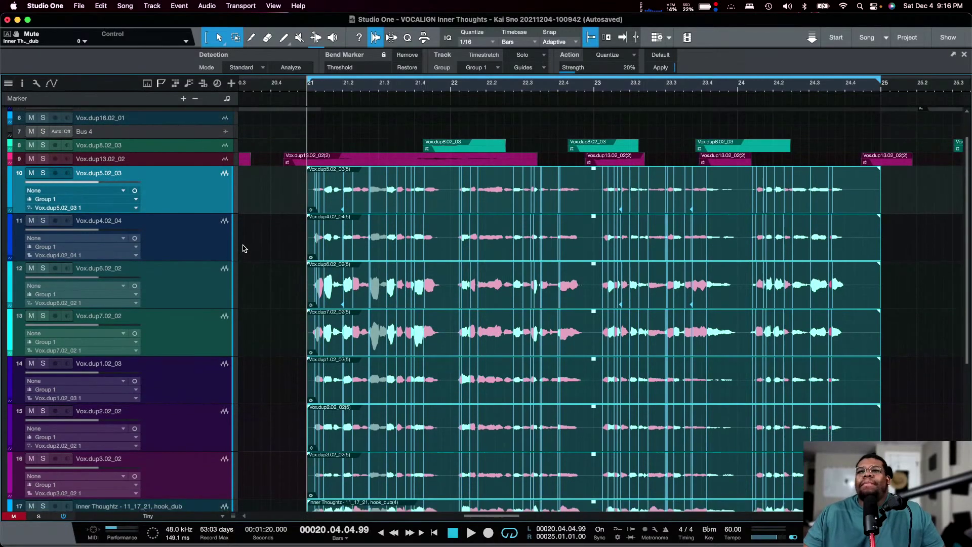
pyautogui.scroll(5, 242, 247)
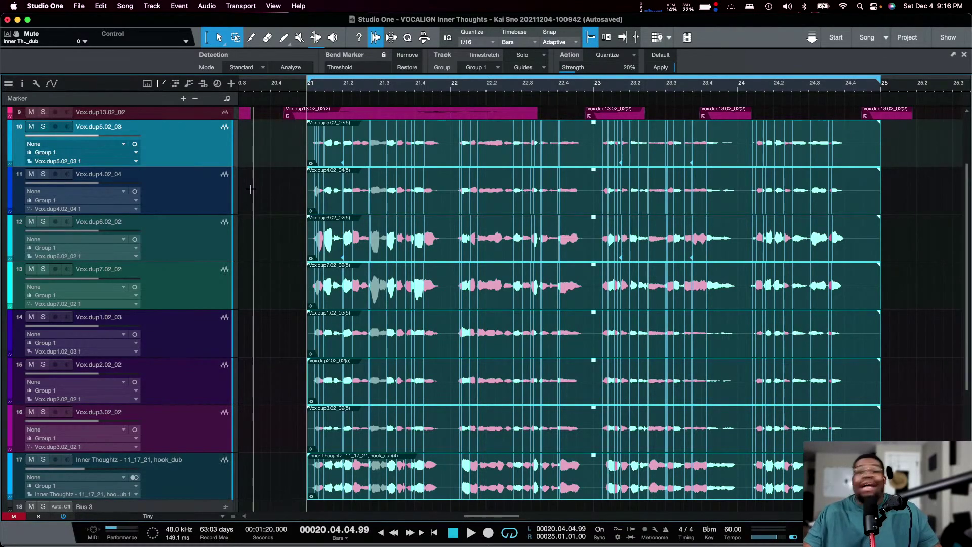
pyautogui.click(411, 57)
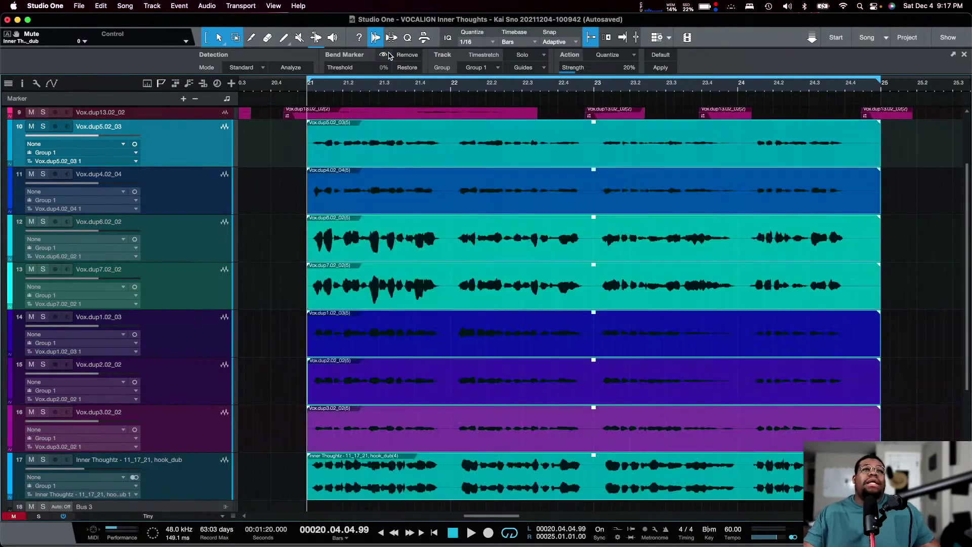
pyautogui.click(385, 55)
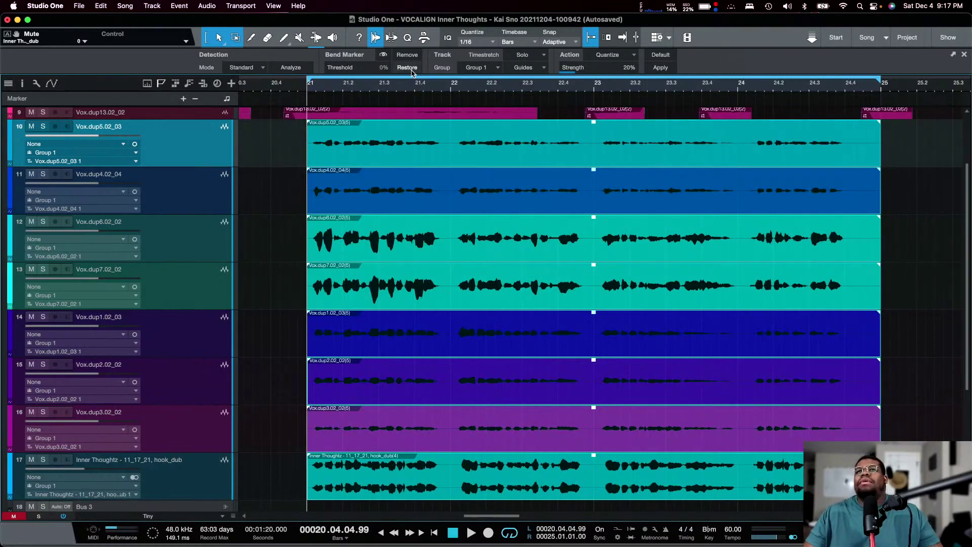
pyautogui.click(965, 56)
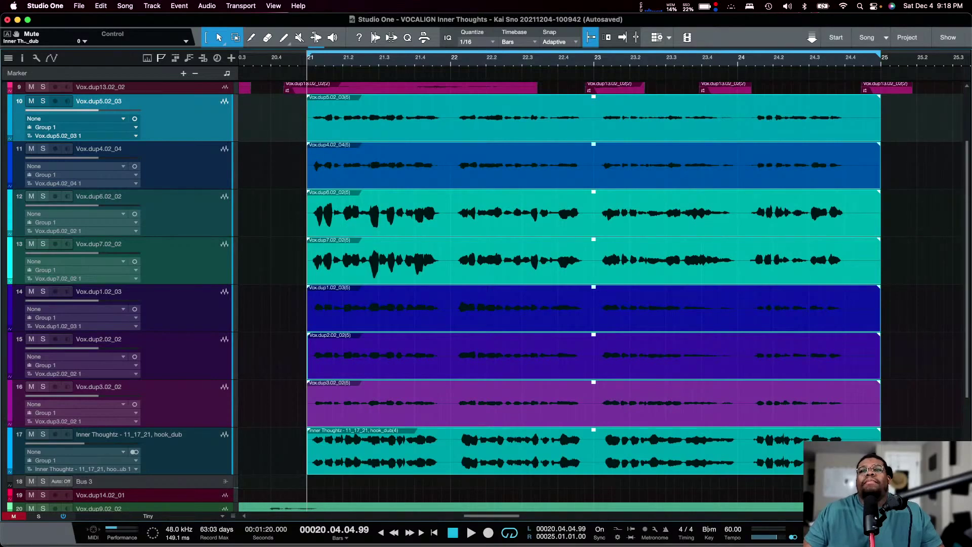
# Search the effects browser for vocalign and apply VocAlign Ultra as an event effect to the selected hook vocals
pyautogui.press('F7')
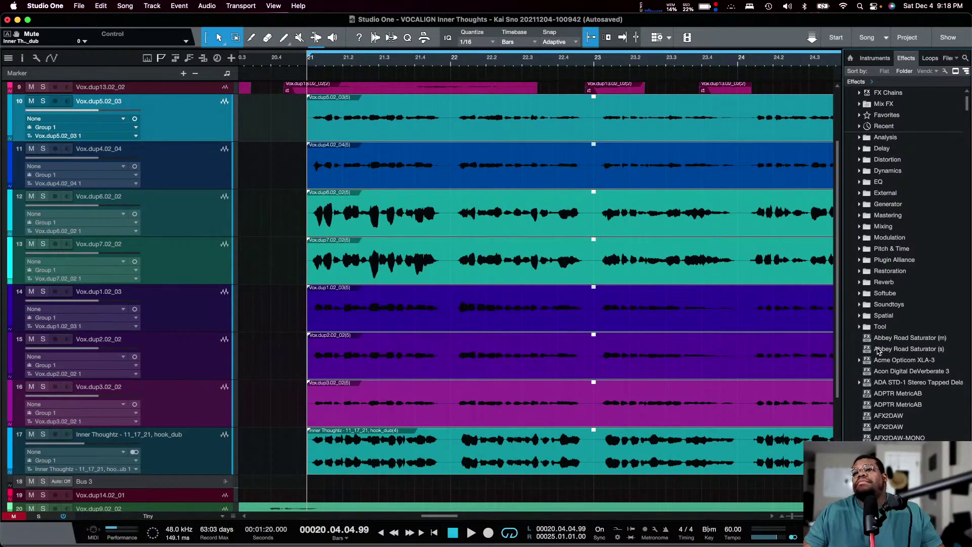
pyautogui.scroll(-15, 880, 345)
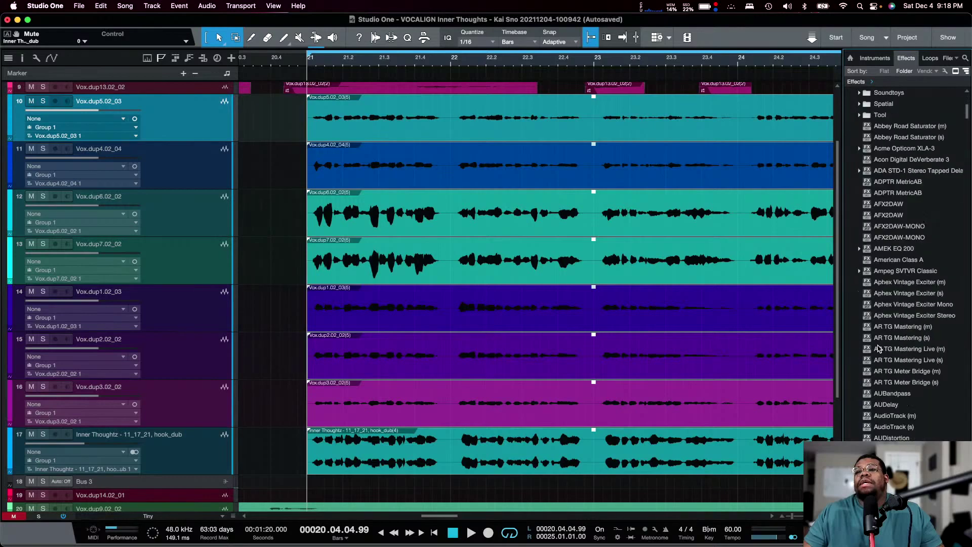
pyautogui.scroll(15, 879, 349)
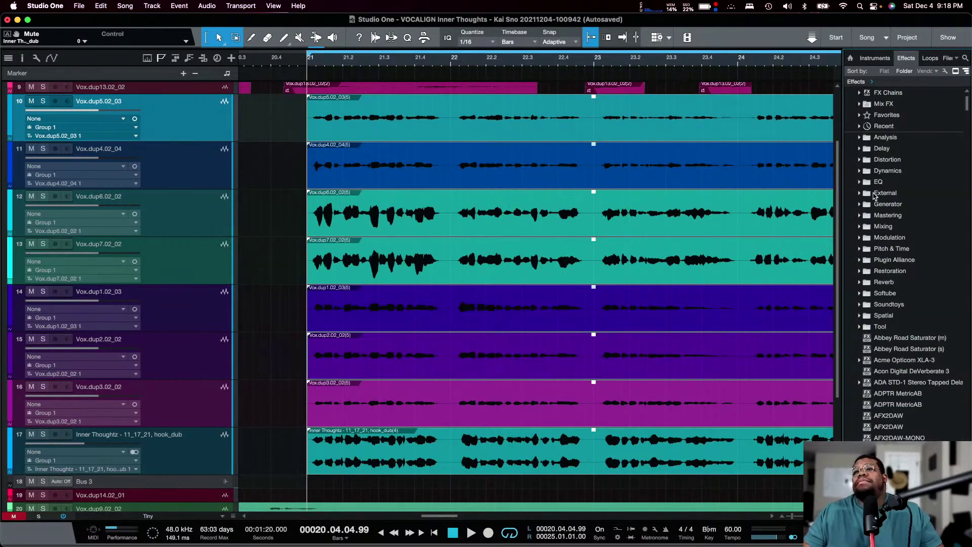
pyautogui.click(965, 58)
pyautogui.write('vocalign')
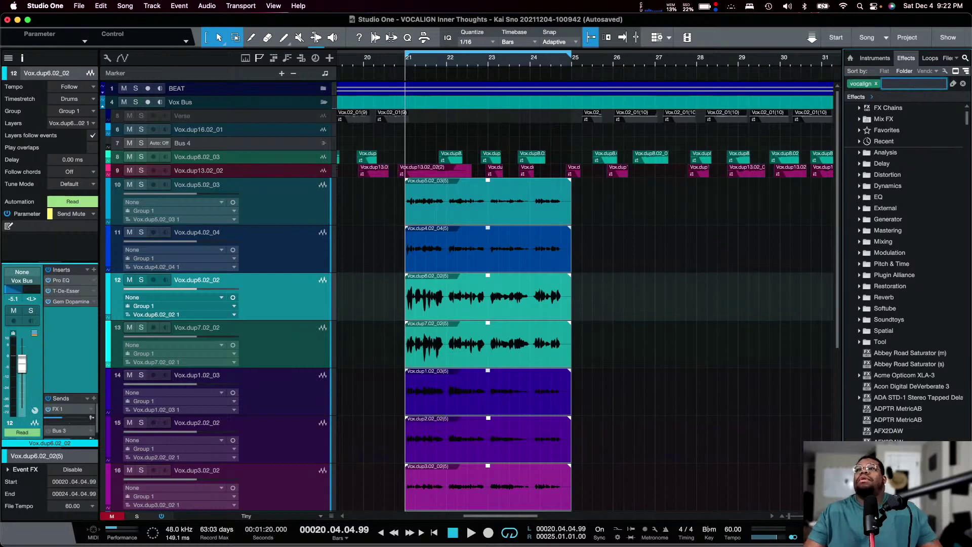
pyautogui.moveTo(881, 130); pyautogui.dragTo(489, 270)
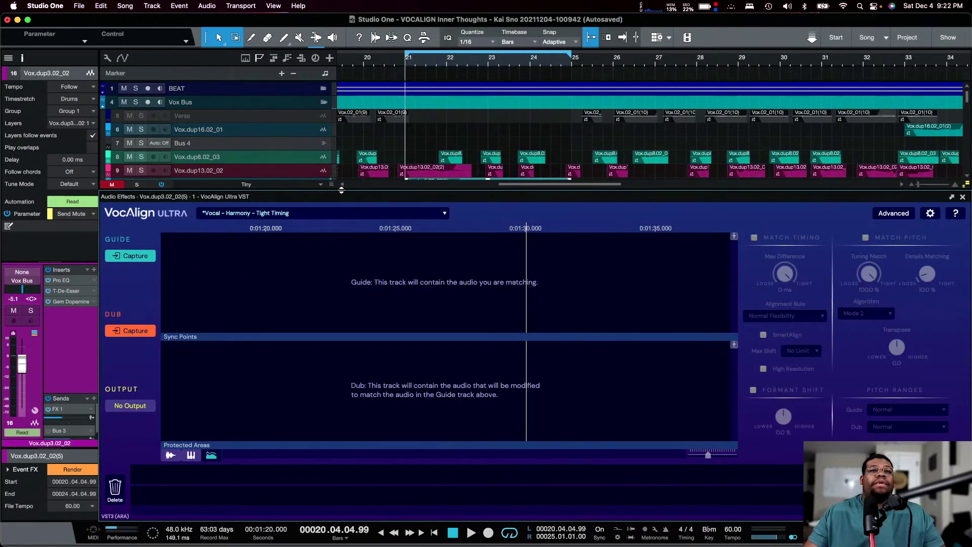
# Shrink the docked VocAlign editor and hide the track inspector to give the hook tracks more room
pyautogui.moveTo(341, 189); pyautogui.dragTo(342, 347)
pyautogui.scroll(-5, 388, 226)
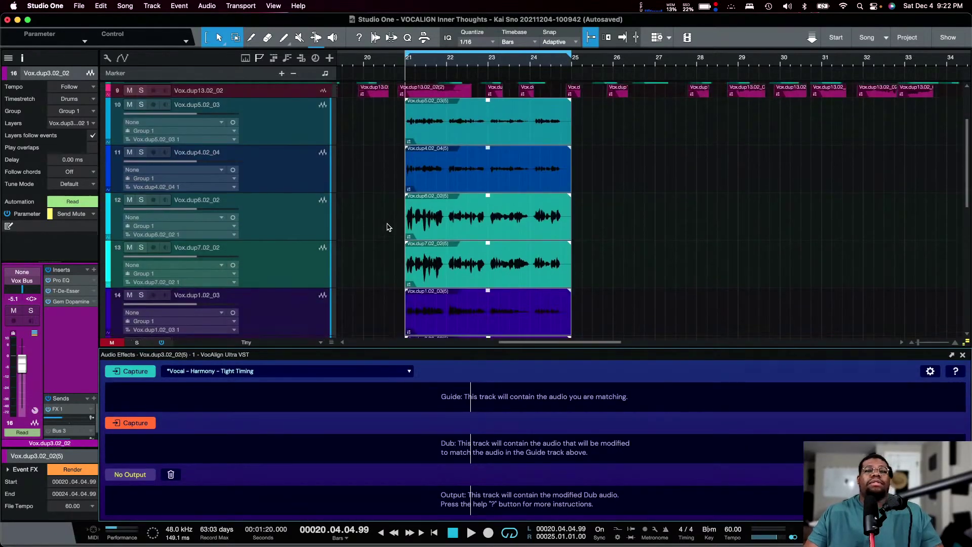
pyautogui.scroll(3, 388, 226)
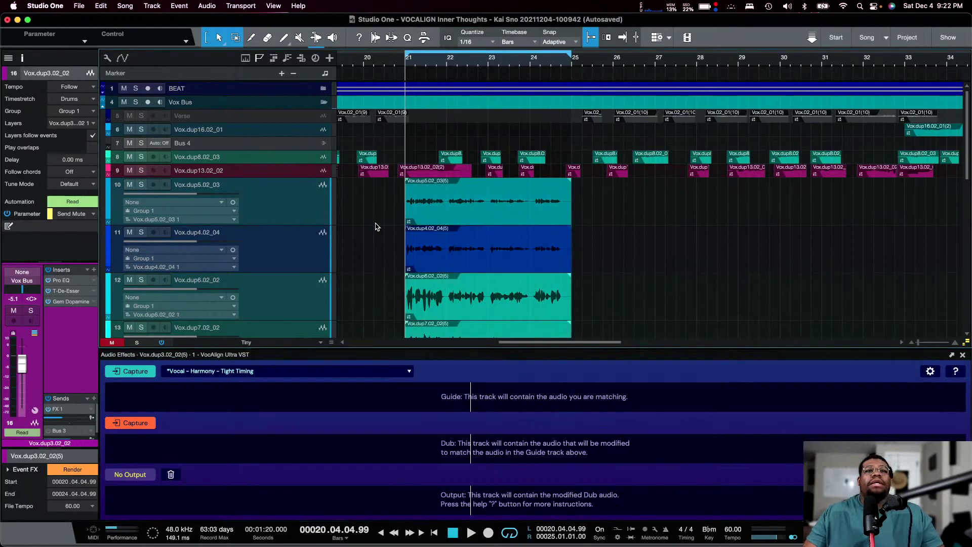
pyautogui.scroll(-8, 375, 227)
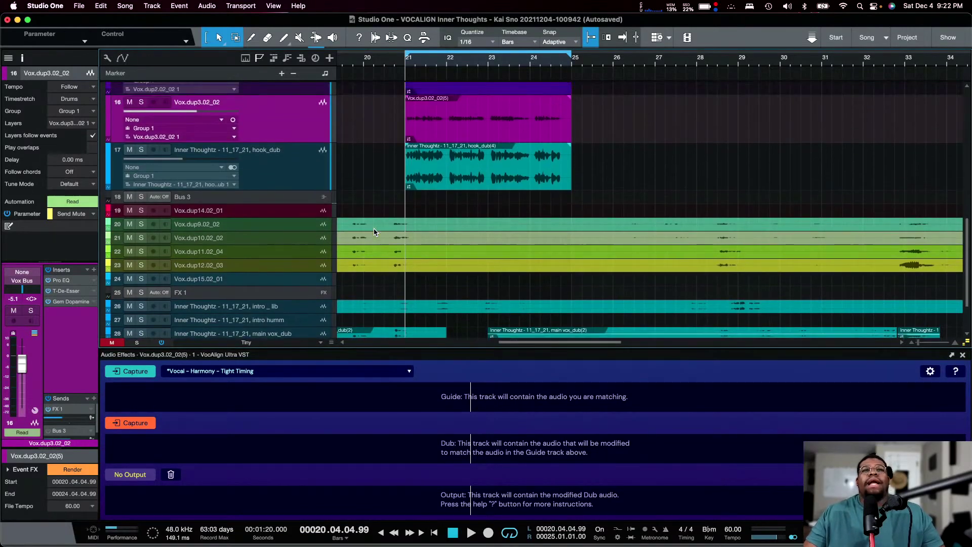
pyautogui.scroll(5, 375, 233)
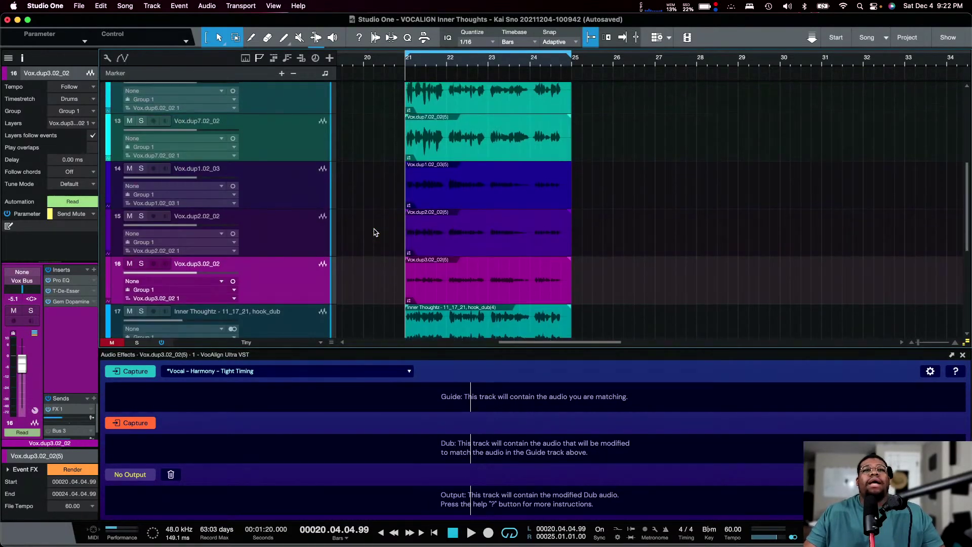
pyautogui.scroll(1, 375, 232)
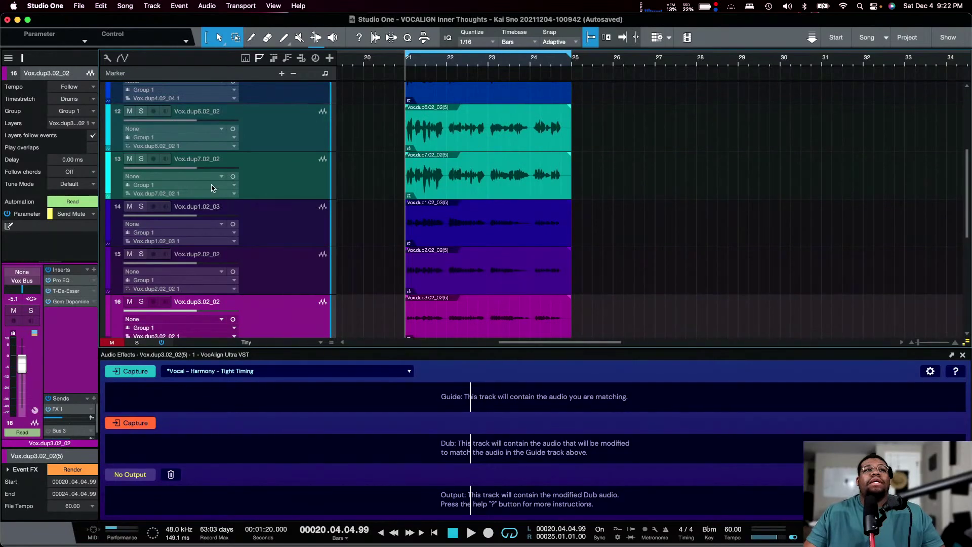
pyautogui.click(22, 58)
pyautogui.scroll(2, 223, 162)
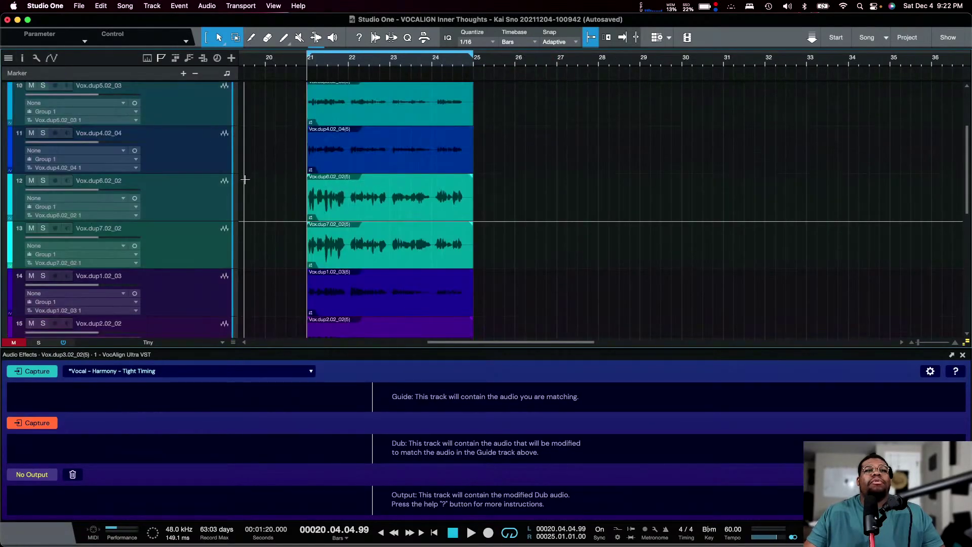
pyautogui.scroll(1, 245, 179)
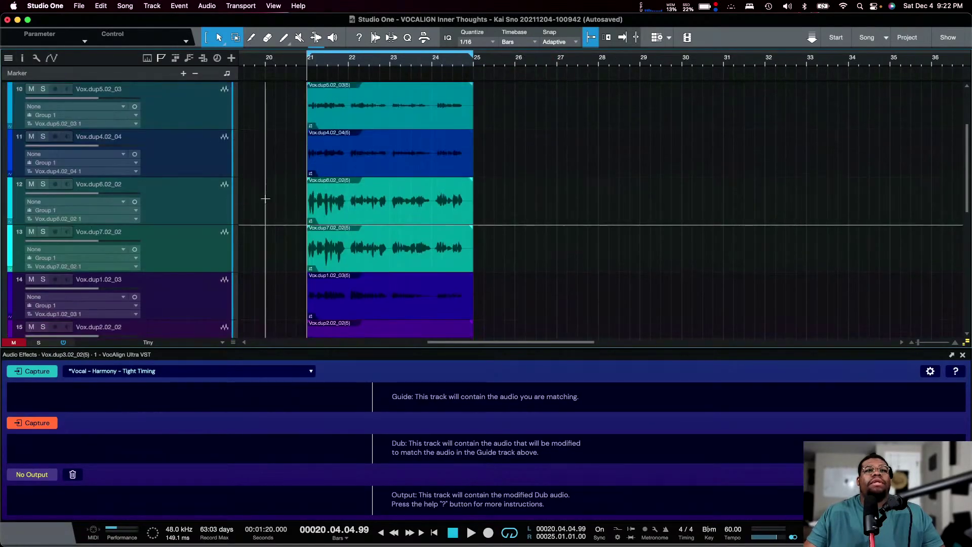
# Detach the editor into a floating window, move it over the arrangement, and display VocAlign for the hook vocals
pyautogui.click(952, 355)
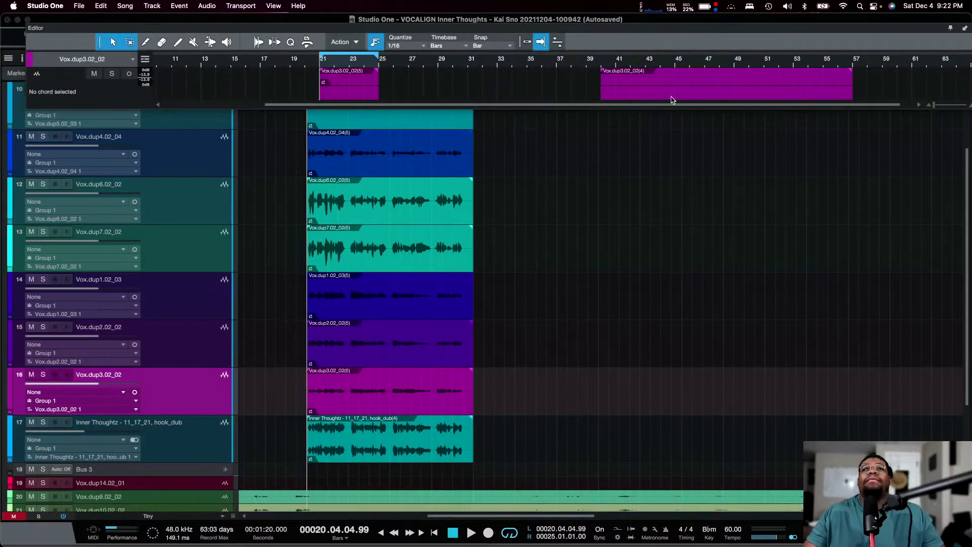
pyautogui.moveTo(468, 42); pyautogui.dragTo(434, 143)
pyautogui.click(435, 287)
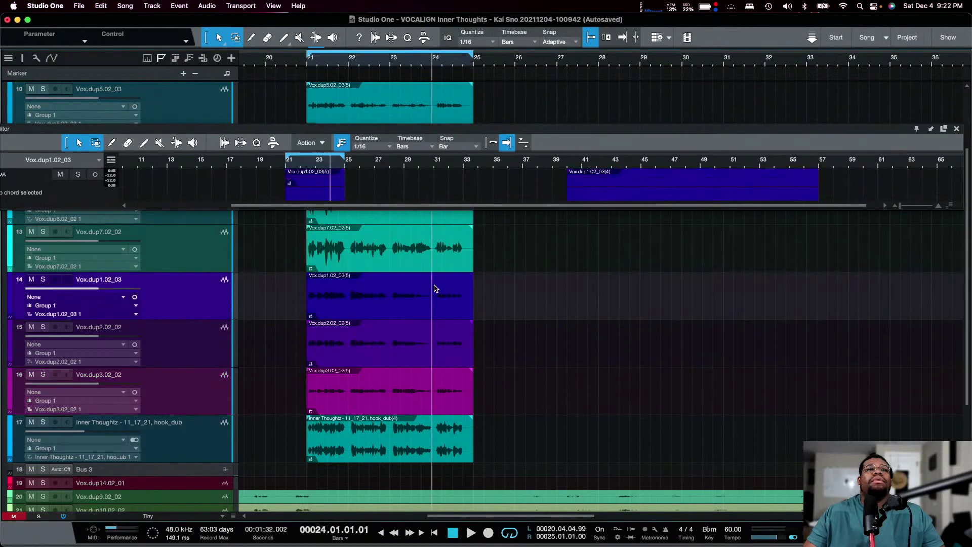
pyautogui.click(310, 283)
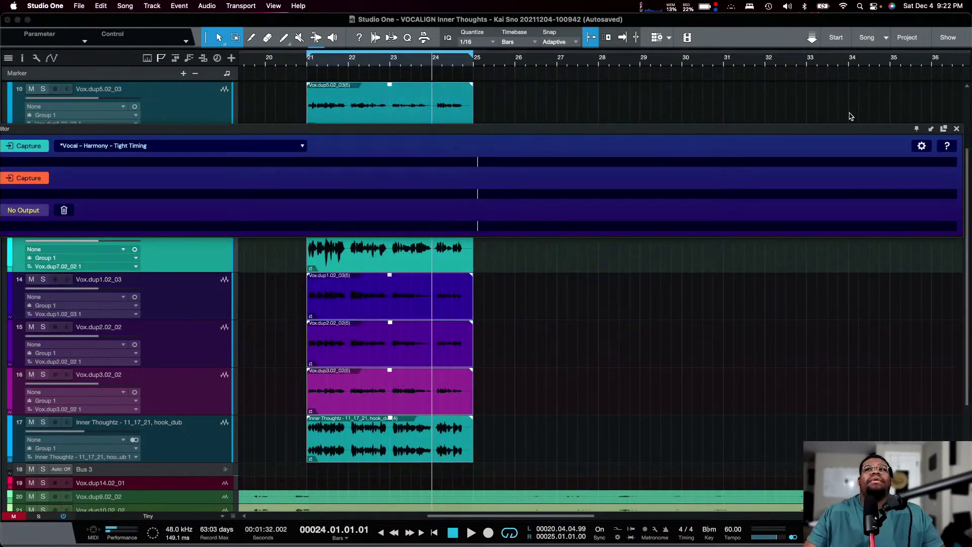
# Narrow the floating VocAlign window and place it beside the hook vocal events so both are visible
pyautogui.doubleClick(897, 131)
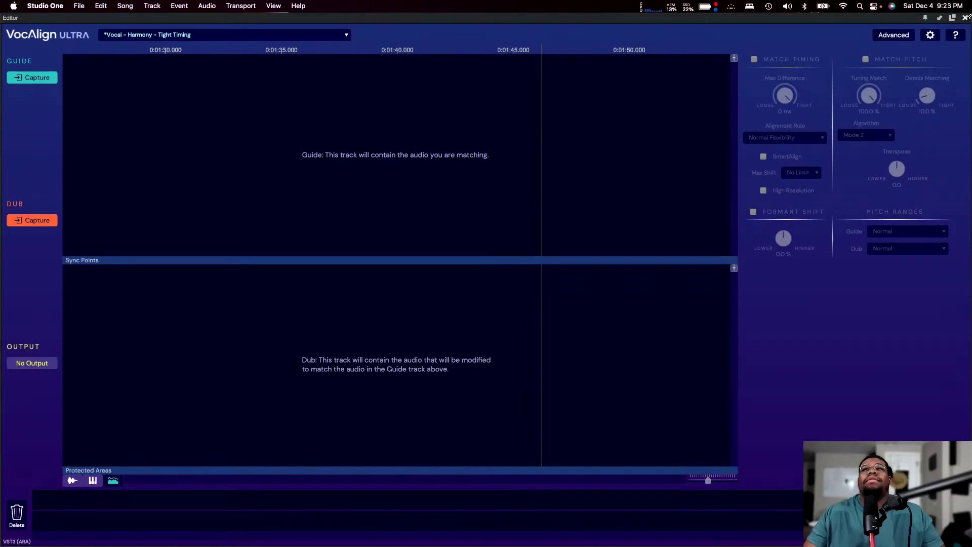
pyautogui.click(952, 17)
pyautogui.moveTo(440, 169); pyautogui.dragTo(838, 59)
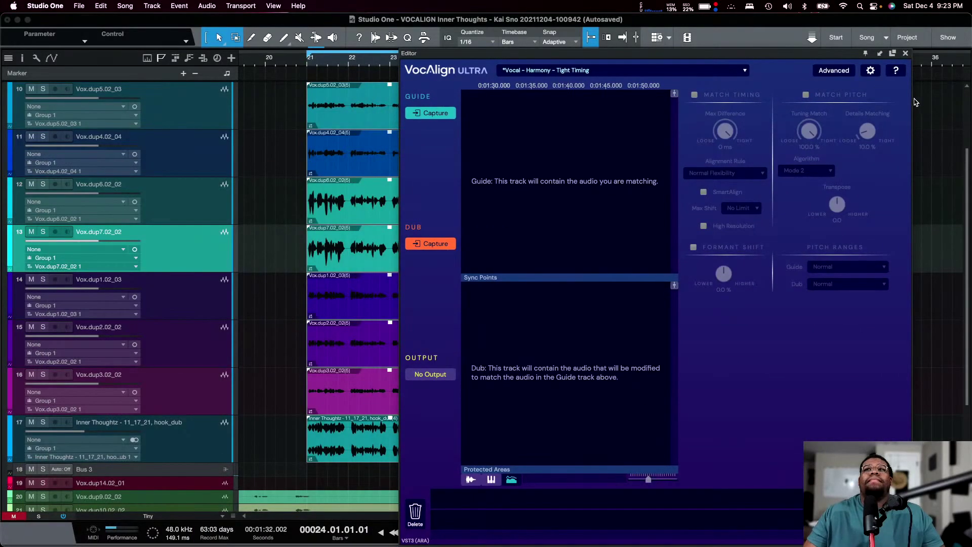
pyautogui.moveTo(912, 99); pyautogui.dragTo(731, 99)
pyautogui.moveTo(658, 55); pyautogui.dragTo(747, 57)
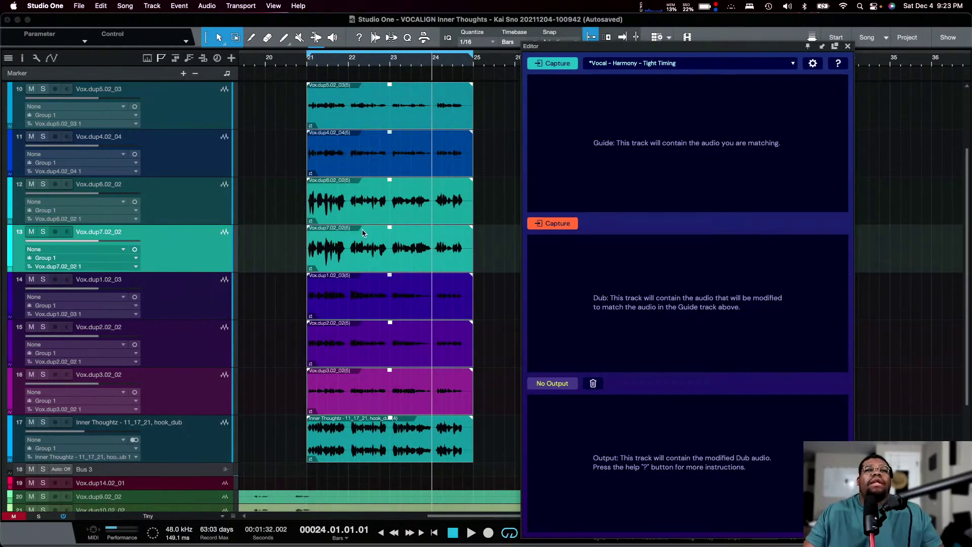
# Load the VocAlign preset Vocal - Harmony - Tight Timing
pyautogui.click(629, 66)
pyautogui.click(653, 67)
pyautogui.click(663, 69)
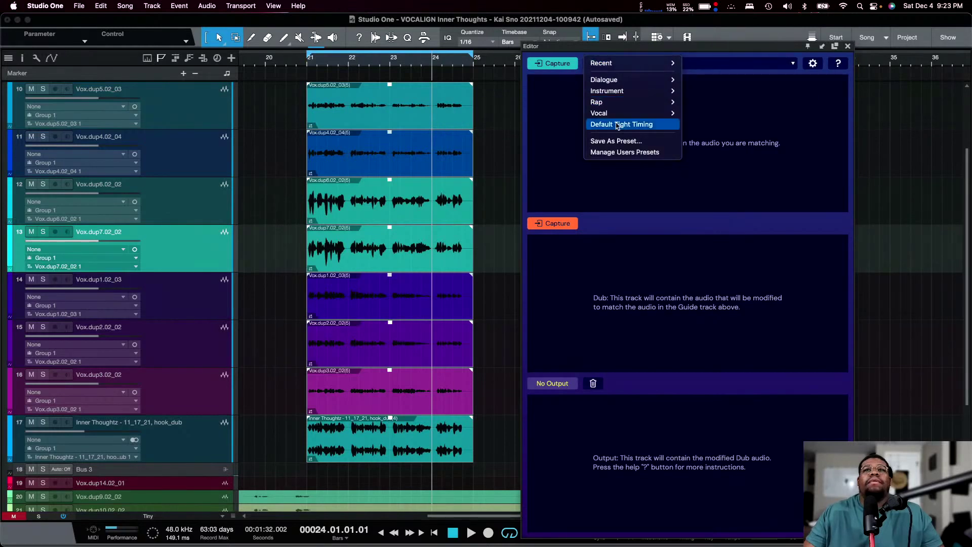
pyautogui.moveTo(618, 114)
pyautogui.moveTo(730, 114)
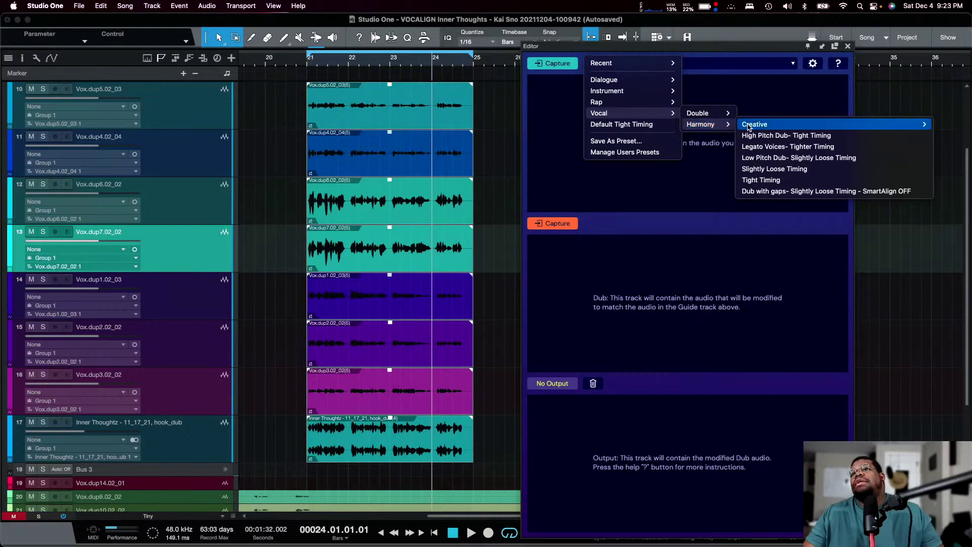
pyautogui.click(765, 182)
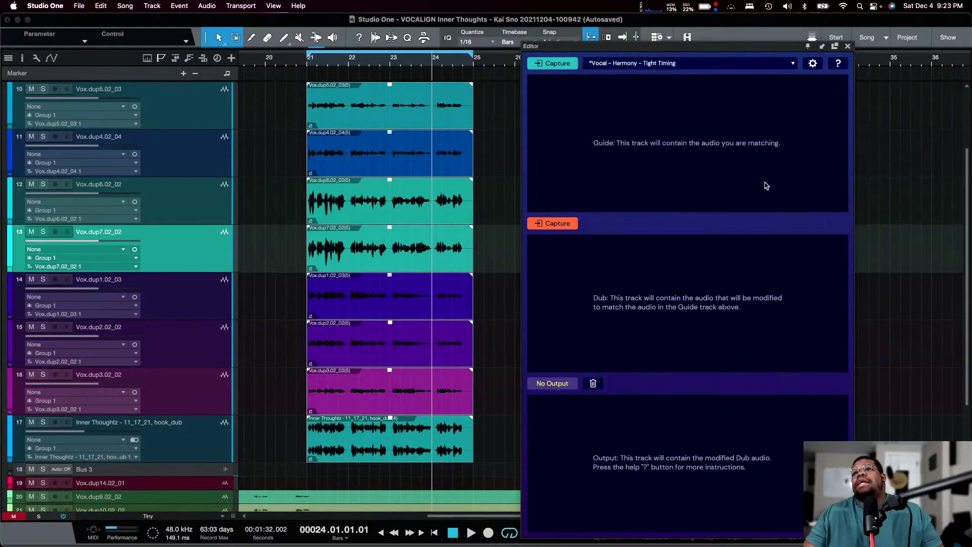
# Try to select only the Vox.dup6.02_02 hook event while its track is still grouped with the other hook vocals
pyautogui.click(485, 295)
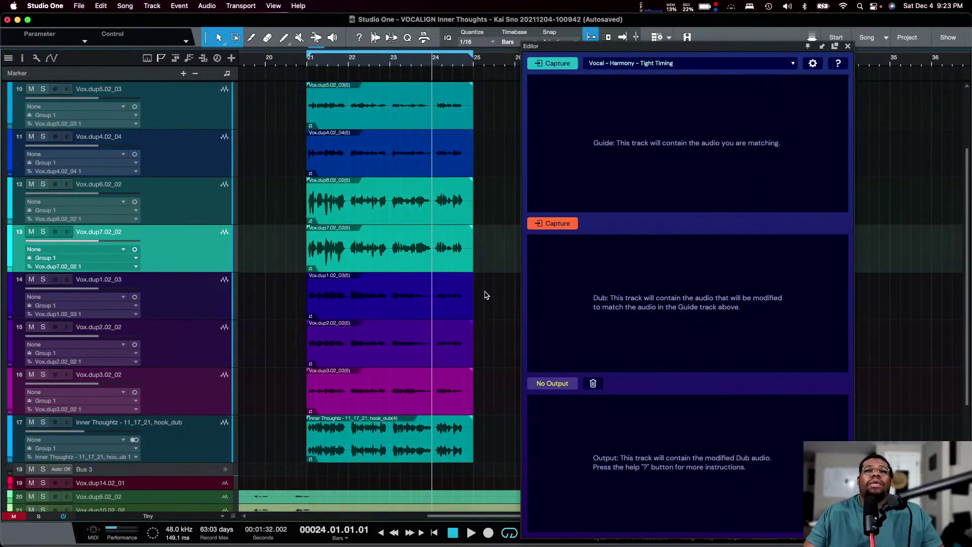
pyautogui.doubleClick(439, 178)
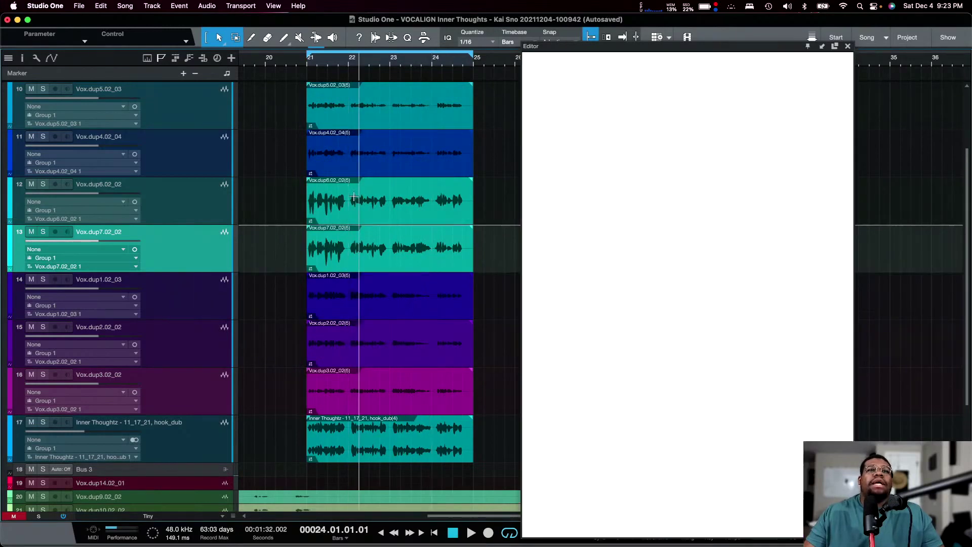
pyautogui.click(314, 218)
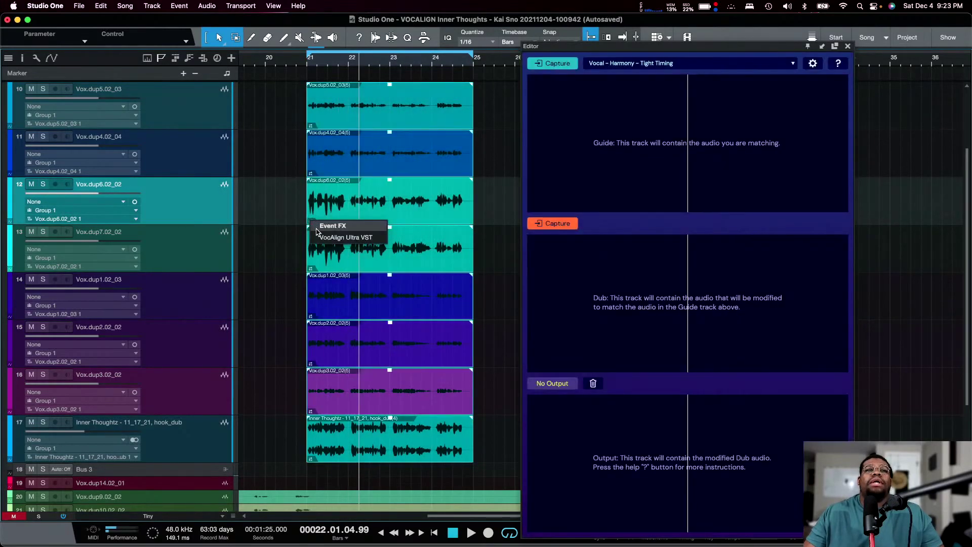
pyautogui.click(422, 183)
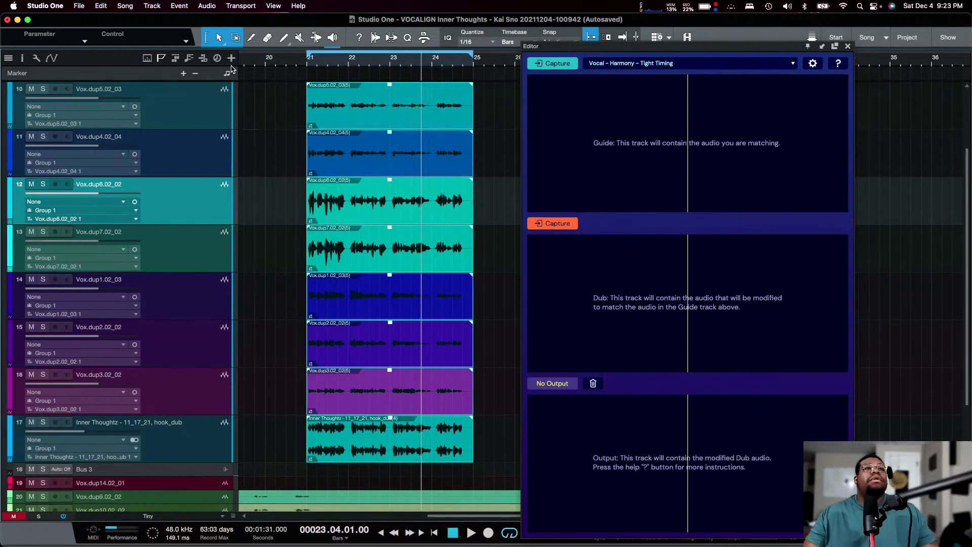
pyautogui.click(414, 176)
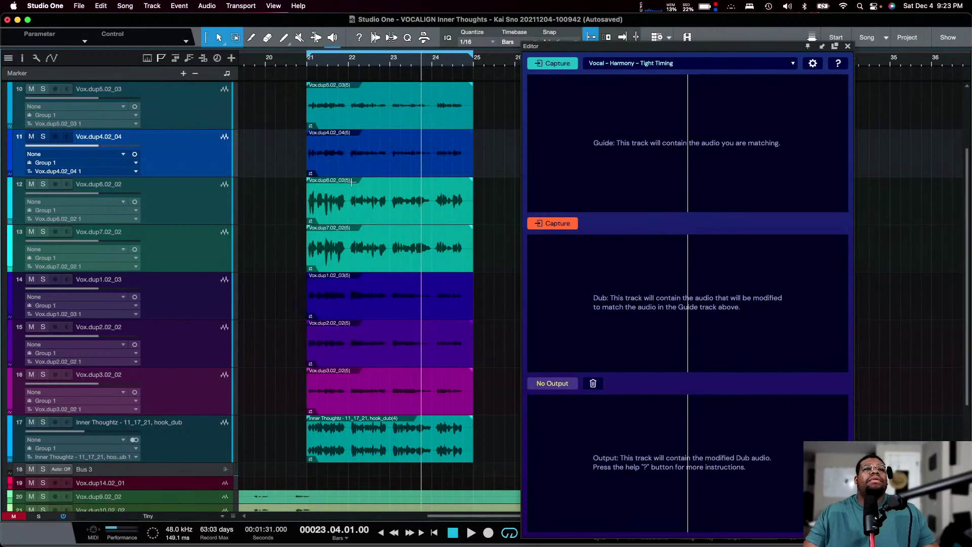
pyautogui.click(353, 217)
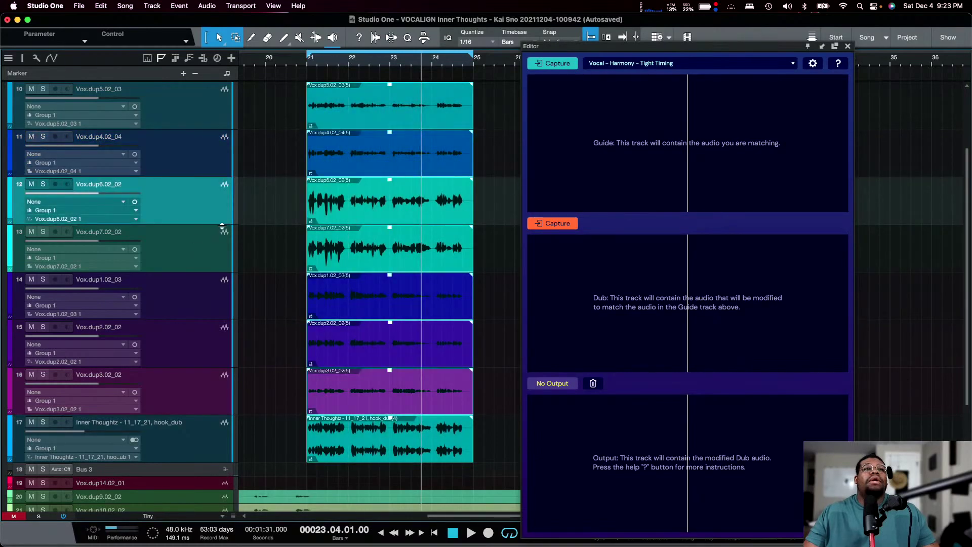
# Dissolve Group 1 so each hook vocal event can be selected on its own
pyautogui.rightClick(191, 232)
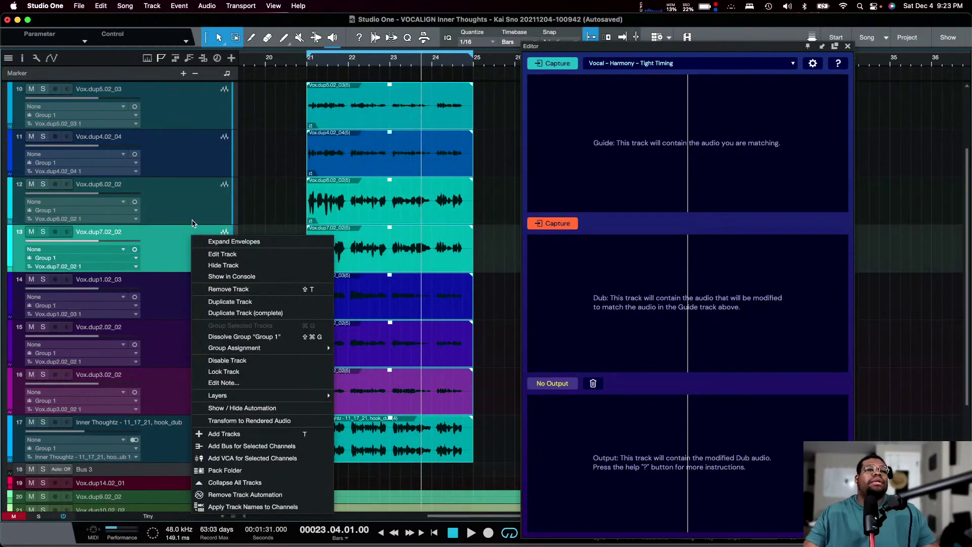
pyautogui.click(191, 223)
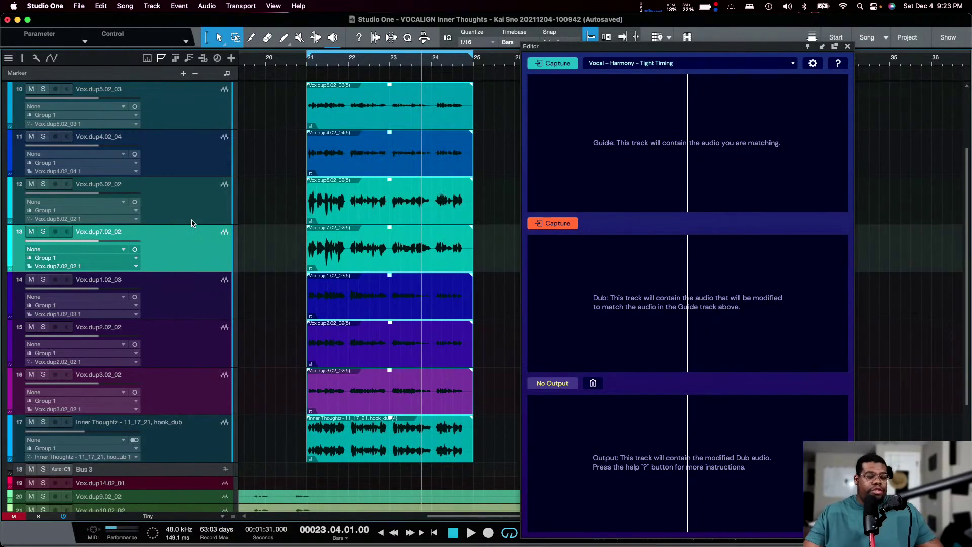
pyautogui.click(297, 274)
# Select only the Vox.dup6.02_02 hook event and capture it as the VocAlign guide
pyautogui.moveTo(340, 264); pyautogui.dragTo(541, 104)
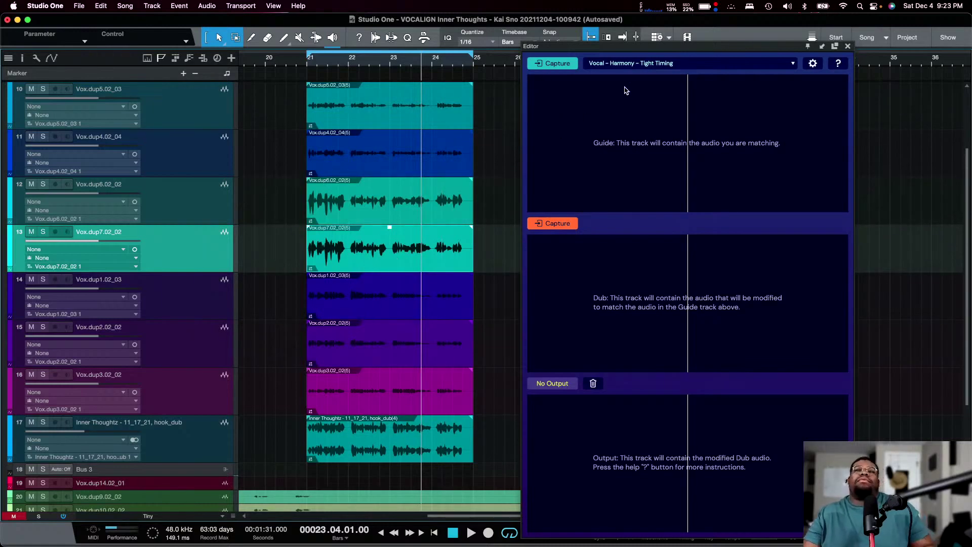
pyautogui.click(552, 72)
pyautogui.press('Up')
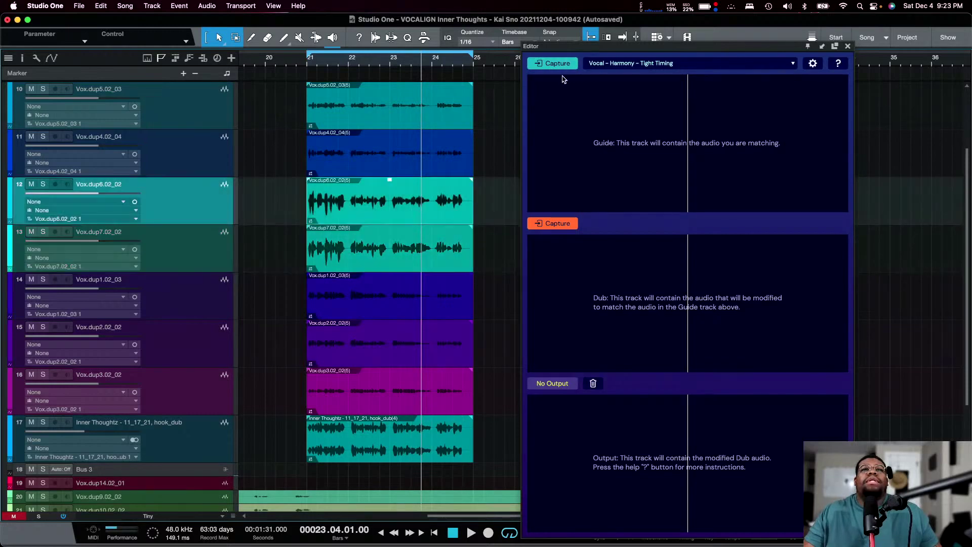
pyautogui.click(566, 67)
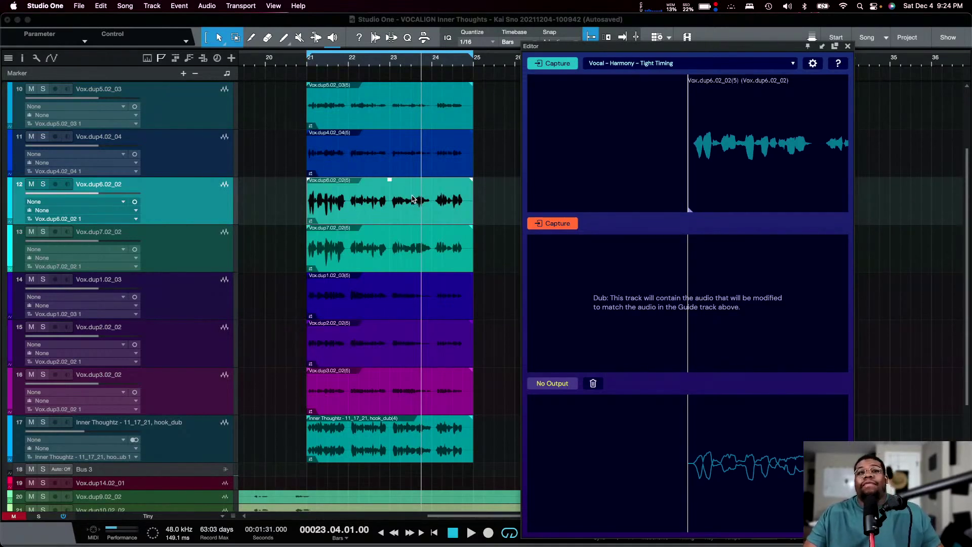
# Select the bar 21 hook events on all the other vocal tracks, leaving out Vox.dup6.02_02, and capture them as the VocAlign dub
pyautogui.click(372, 165)
pyautogui.scroll(2, 372, 164)
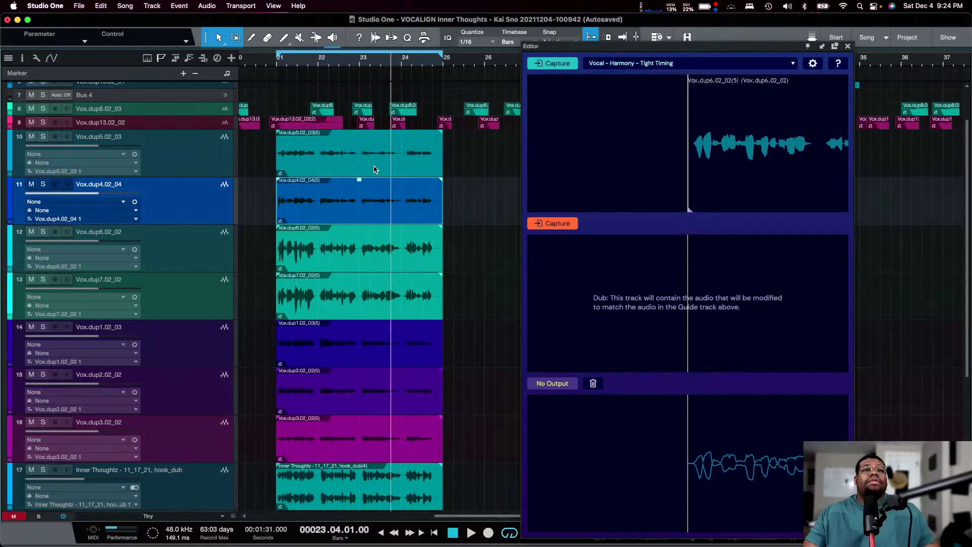
pyautogui.scroll(-3, 374, 168)
pyautogui.hscroll(-5, 375, 168)
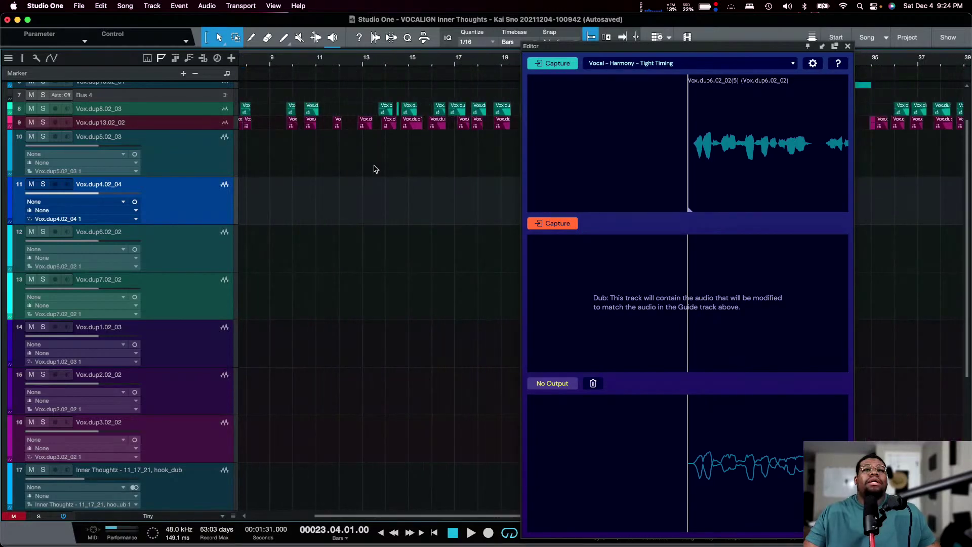
pyautogui.hscroll(5, 379, 499)
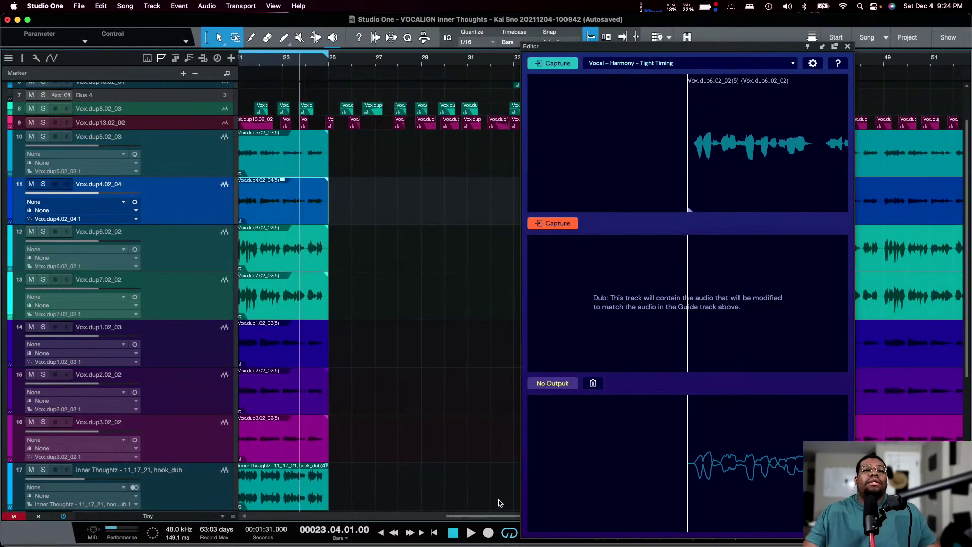
pyautogui.hscroll(-1, 471, 503)
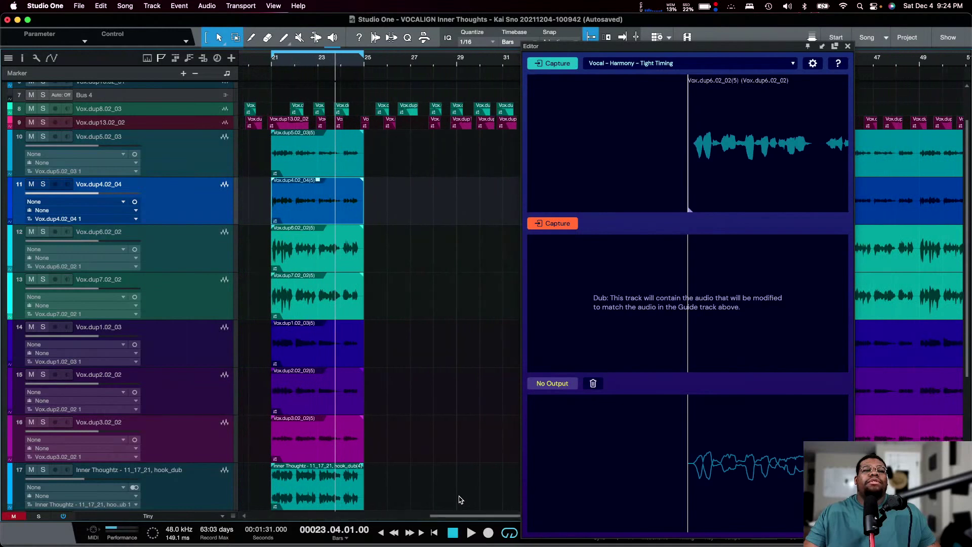
pyautogui.click(308, 169)
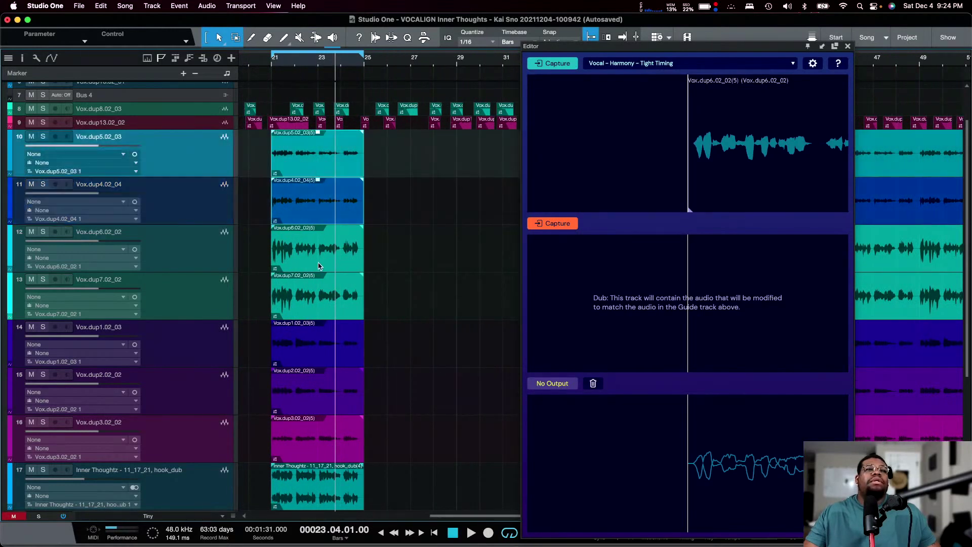
pyautogui.keyDown('shift'); pyautogui.click(319, 302); pyautogui.keyUp('shift')
pyautogui.keyDown('shift'); pyautogui.click(306, 356); pyautogui.keyUp('shift')
pyautogui.keyDown('shift'); pyautogui.click(308, 401); pyautogui.keyUp('shift')
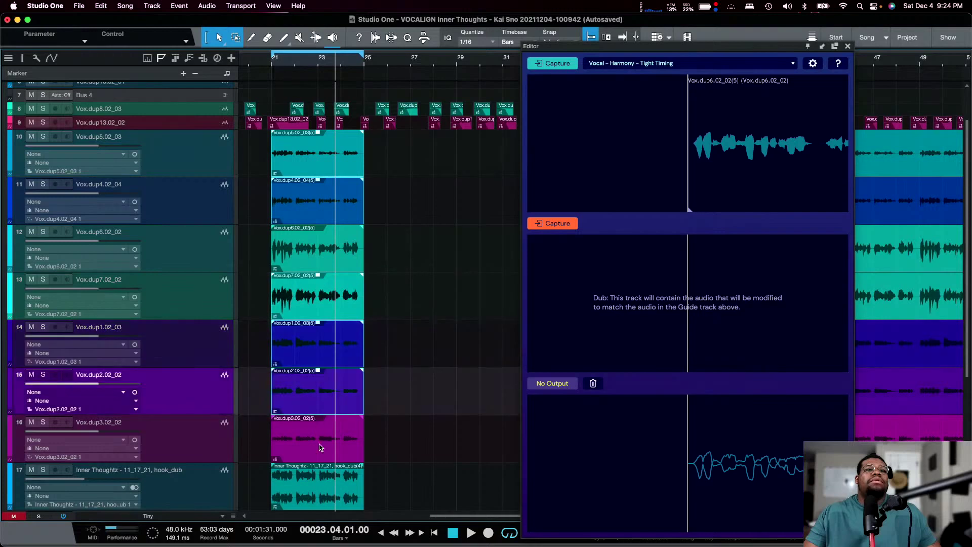
pyautogui.keyDown('shift'); pyautogui.click(319, 448); pyautogui.keyUp('shift')
pyautogui.keyDown('shift'); pyautogui.click(323, 494); pyautogui.keyUp('shift')
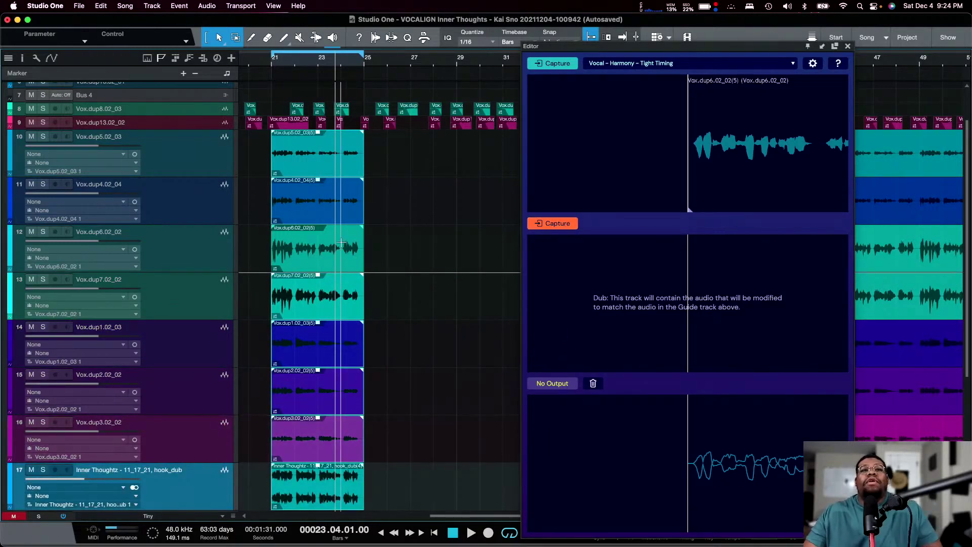
pyautogui.click(544, 225)
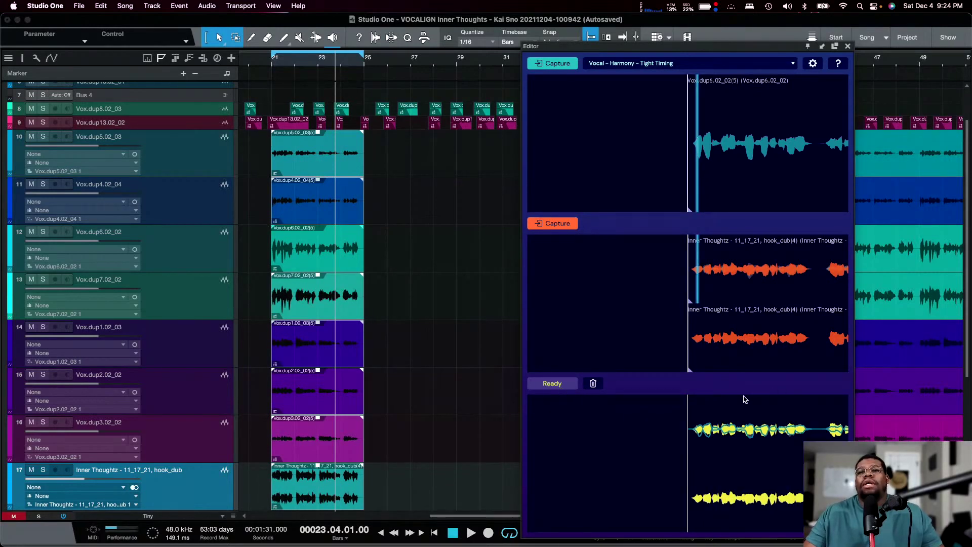
# Move and widen the VocAlign window until its full controls appear, and switch the guide, dub and output display to waveforms
pyautogui.moveTo(757, 49); pyautogui.dragTo(422, 34)
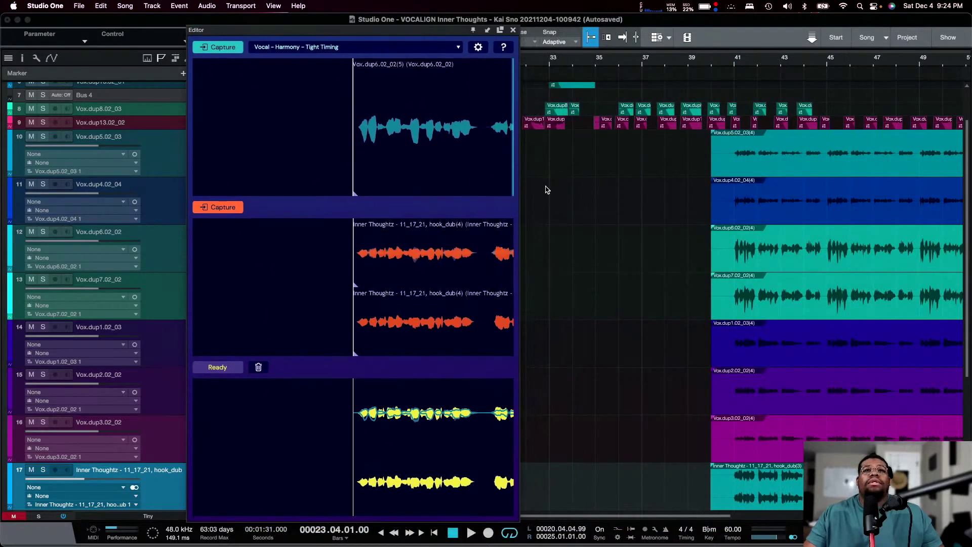
pyautogui.moveTo(520, 183); pyautogui.dragTo(943, 183)
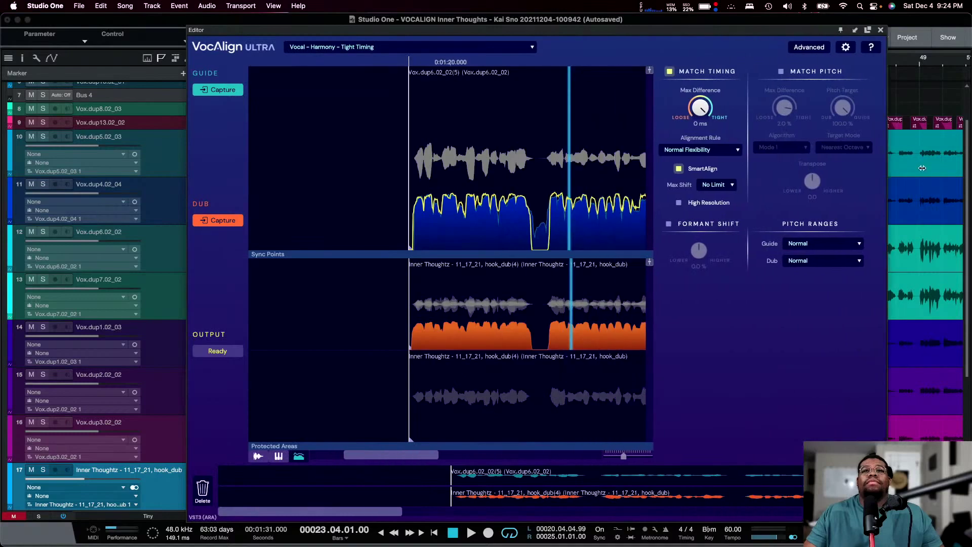
pyautogui.hscroll(5, 414, 460)
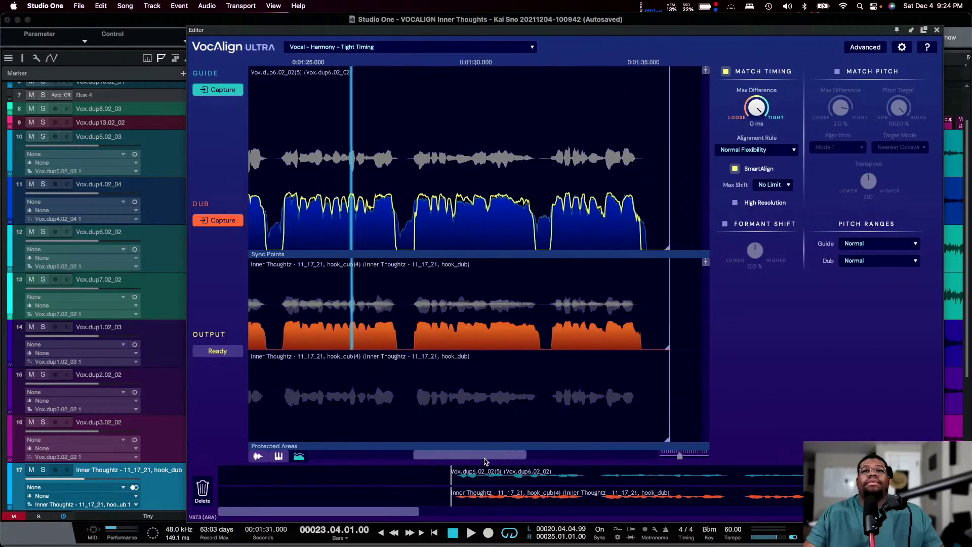
pyautogui.hscroll(-6, 400, 430)
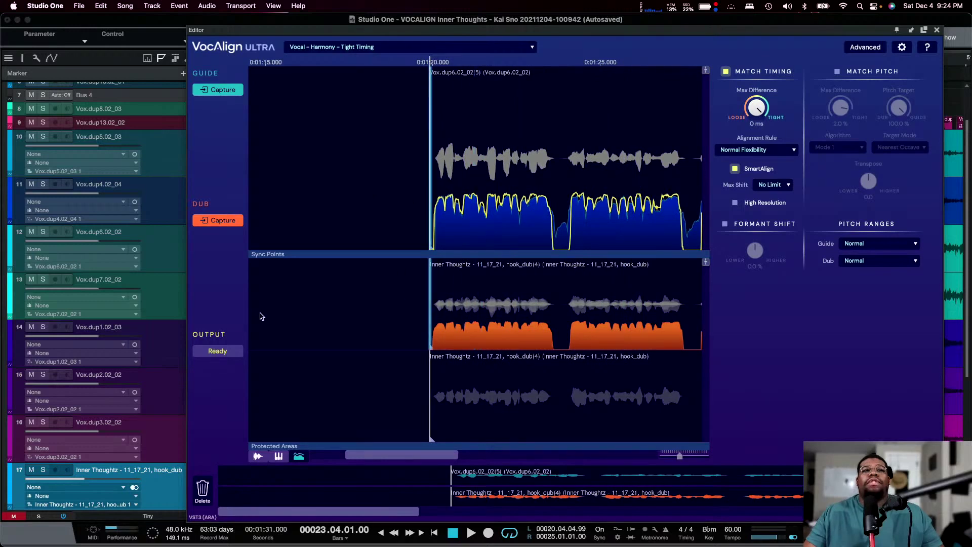
pyautogui.click(258, 457)
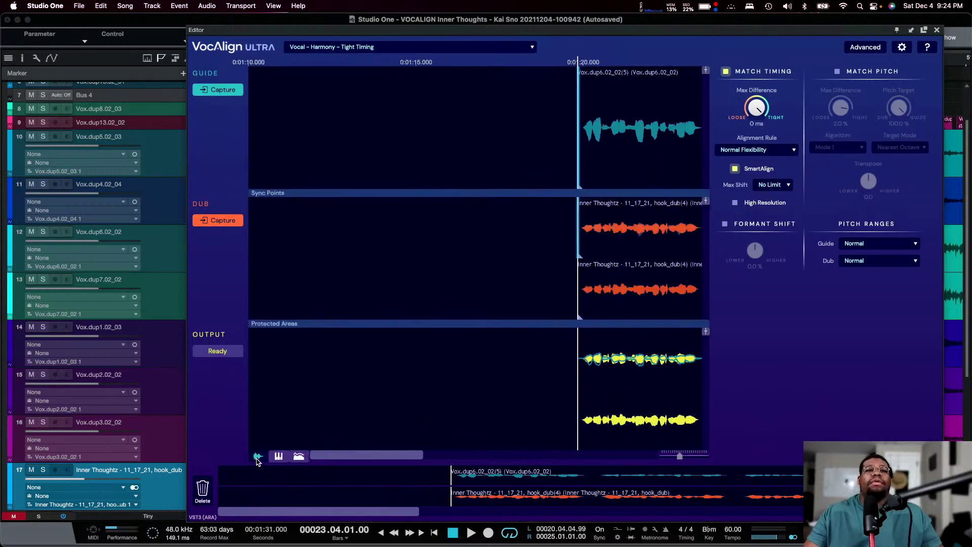
pyautogui.moveTo(369, 457); pyautogui.dragTo(424, 462)
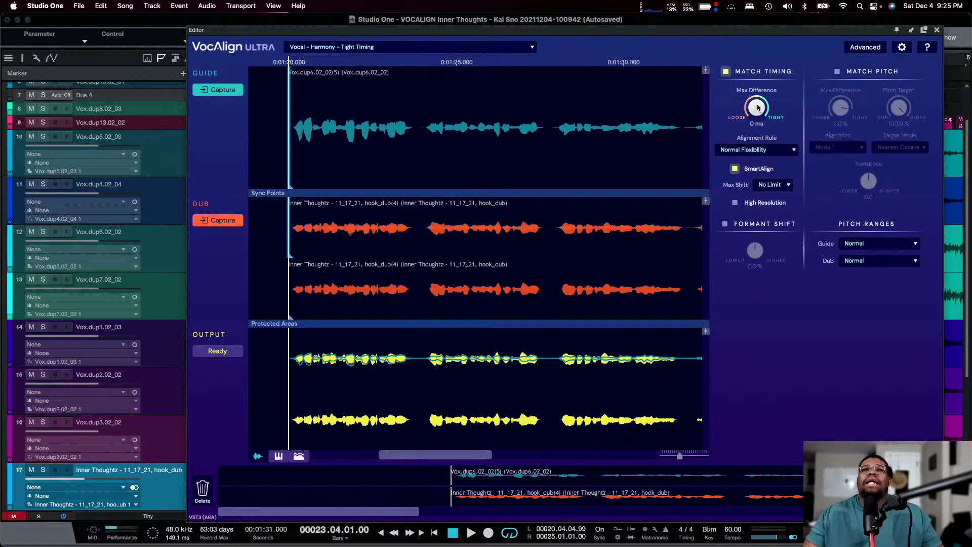
# Set the Match Timing Max Difference to 15 ms and enable High Resolution for the alignment
pyautogui.moveTo(758, 108); pyautogui.dragTo(758, 111)
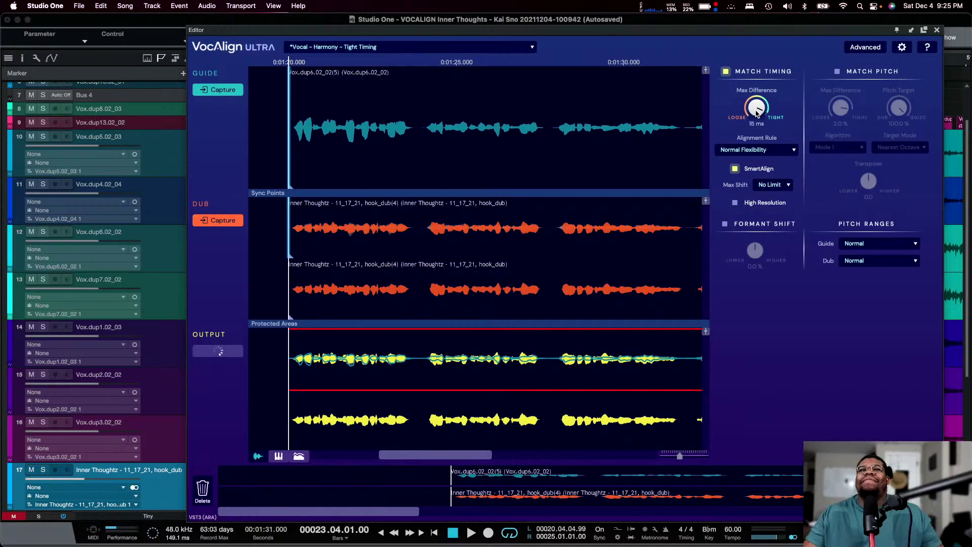
pyautogui.click(735, 203)
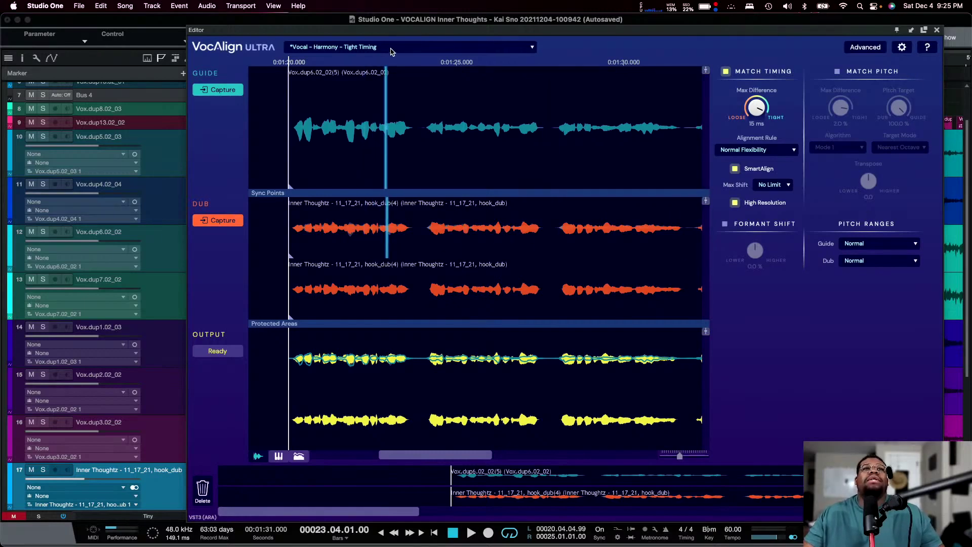
pyautogui.moveTo(313, 31); pyautogui.dragTo(490, 209)
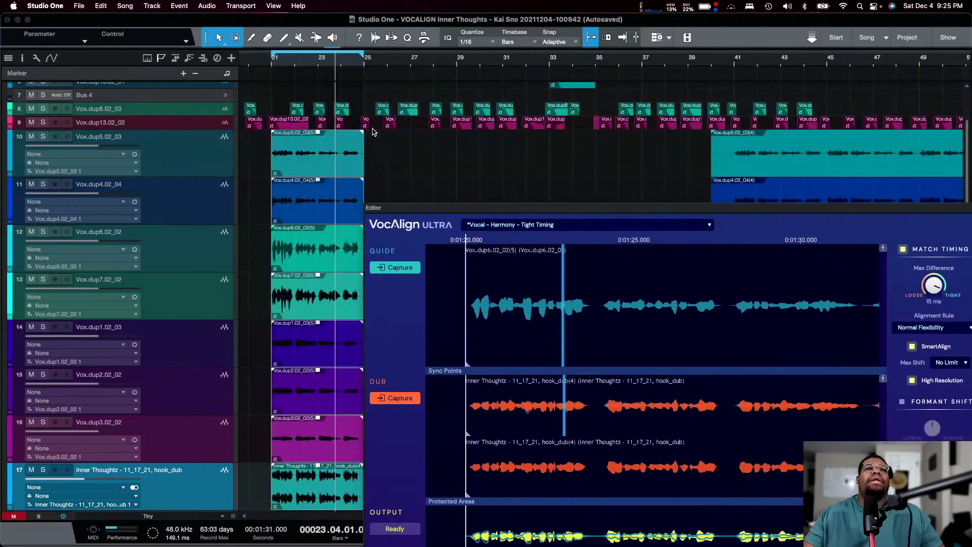
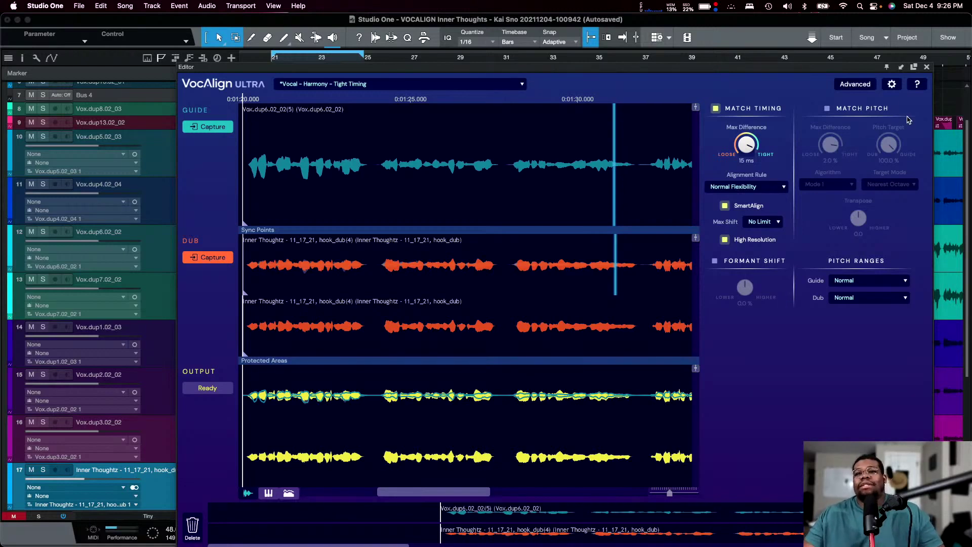
# Review VocAlign's display and audio-saving settings without saving, and compare the guide, dub and output waveforms across the hook
pyautogui.click(639, 188)
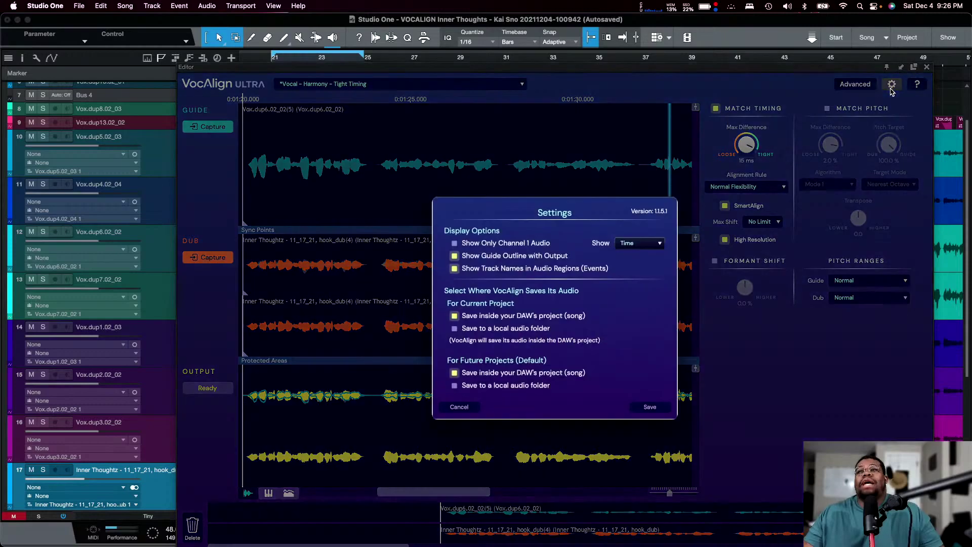
pyautogui.click(891, 85)
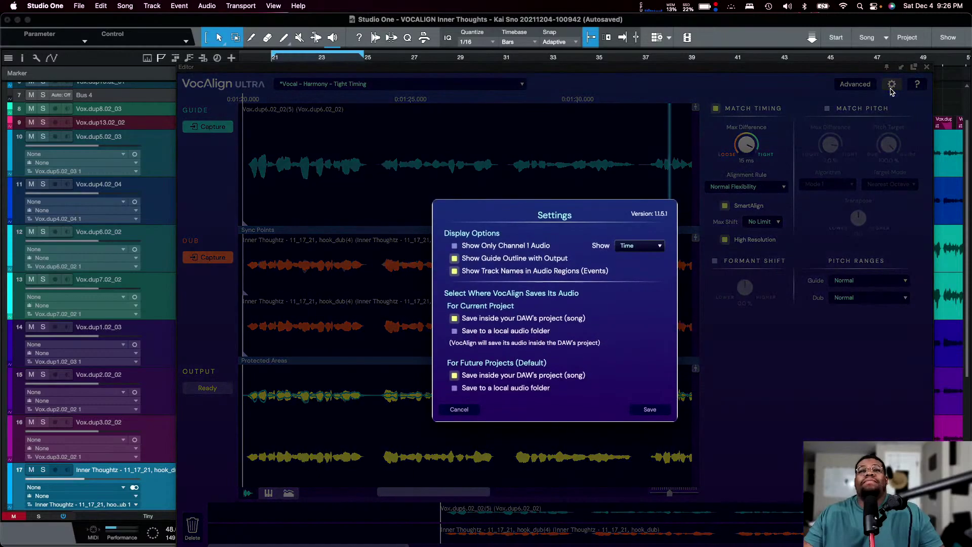
pyautogui.click(453, 410)
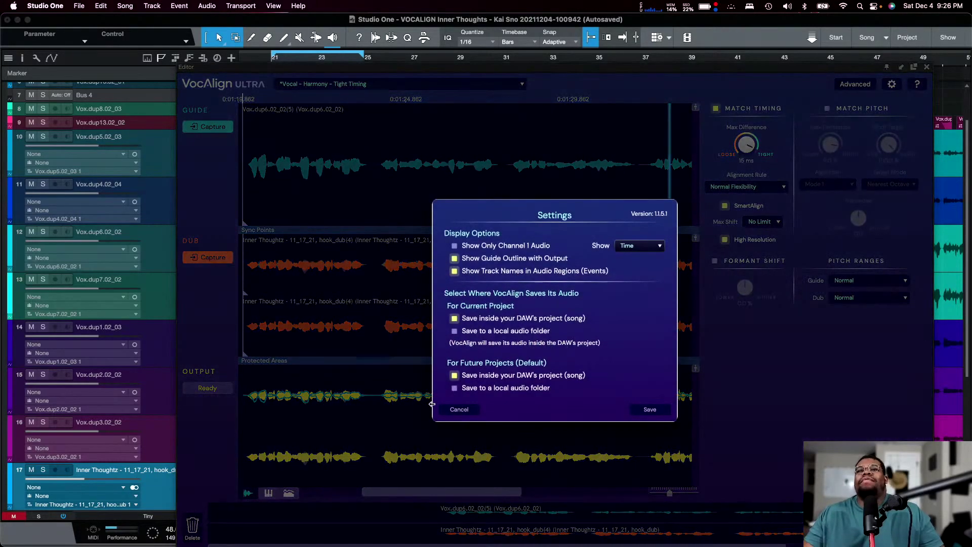
pyautogui.click(449, 409)
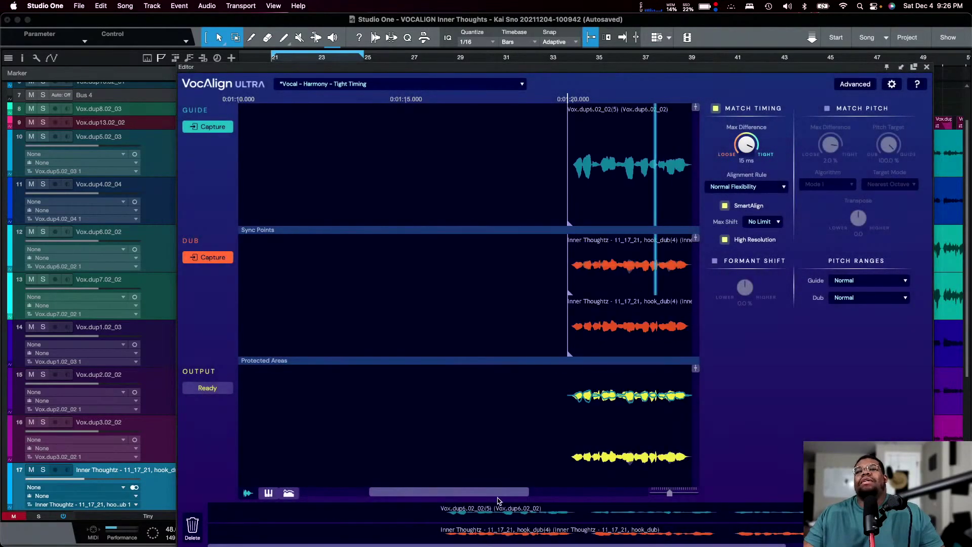
pyautogui.moveTo(473, 496); pyautogui.dragTo(530, 495)
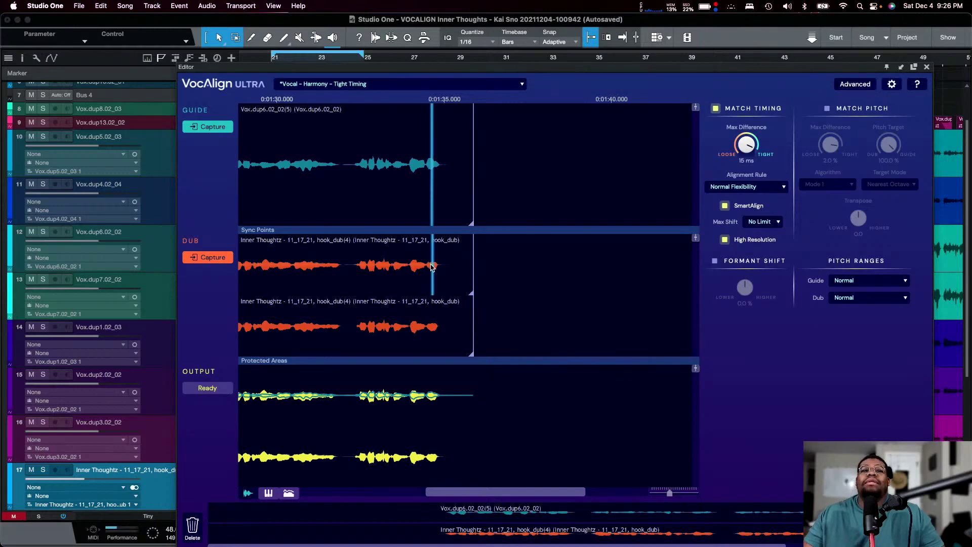
pyautogui.moveTo(553, 499); pyautogui.dragTo(454, 498)
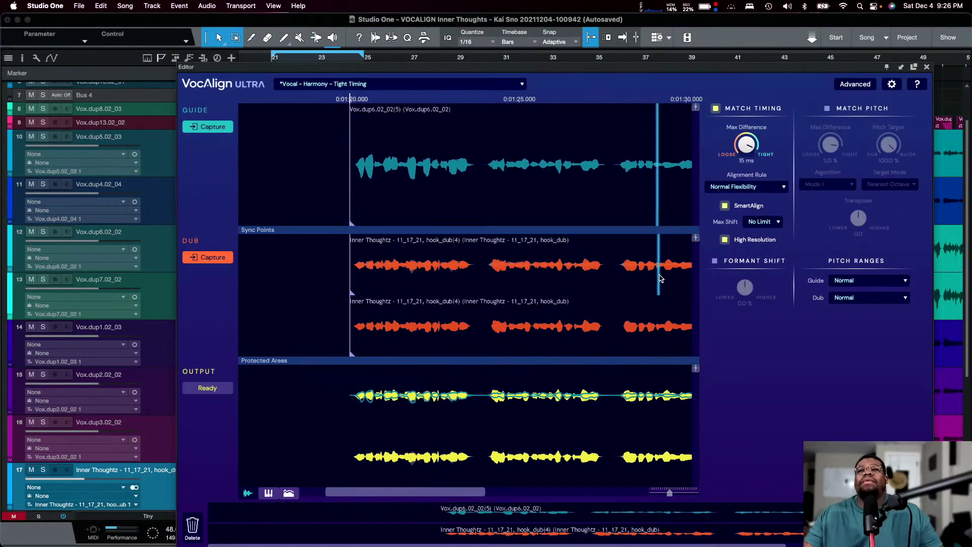
# Play the aligned hook and loosen the Match Timing Max Difference to 200 during playback to hear its effect
pyautogui.press('space')
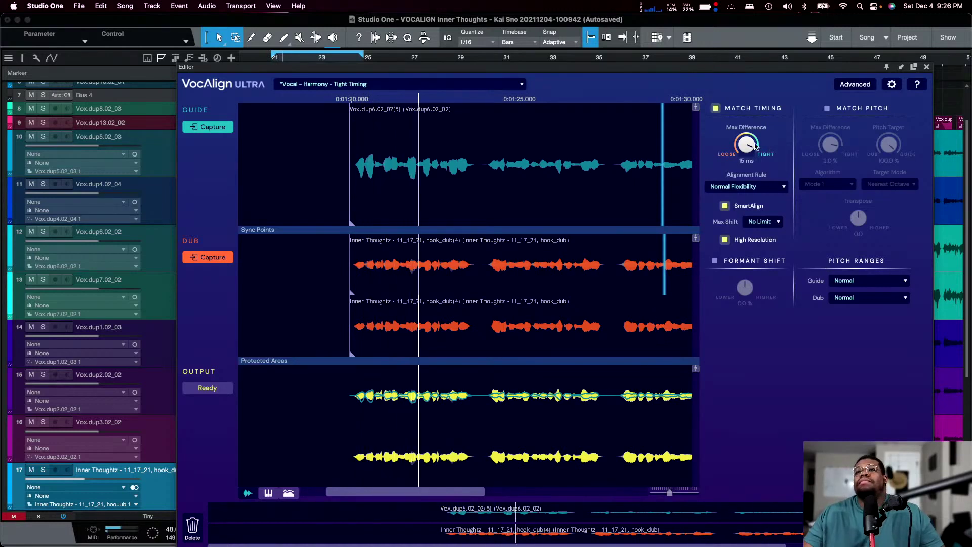
pyautogui.moveTo(755, 146); pyautogui.dragTo(737, 299)
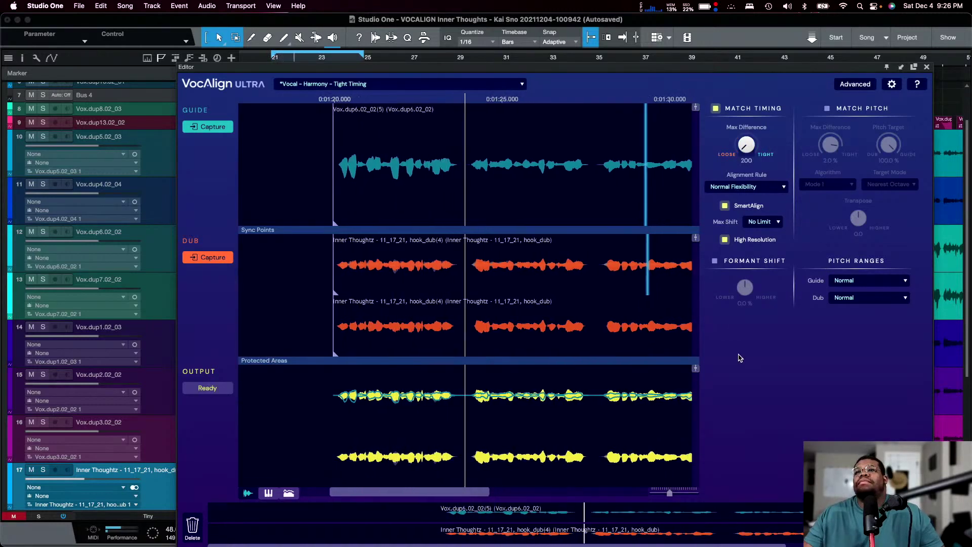
pyautogui.press('space')
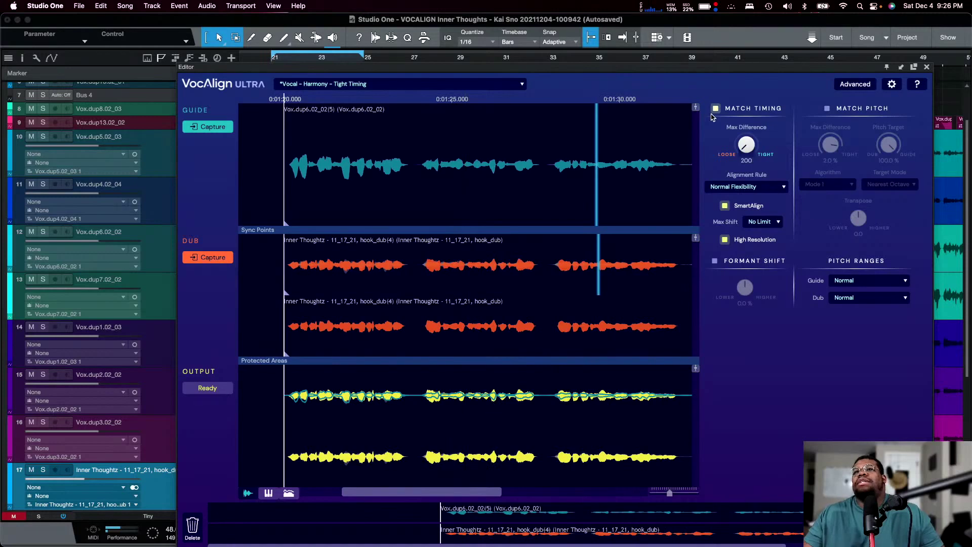
# Set the Match Timing Max Difference to 13 ms, then play the hook with Match Timing off and back on to compare the alignment
pyautogui.moveTo(731, 129); pyautogui.dragTo(748, 151)
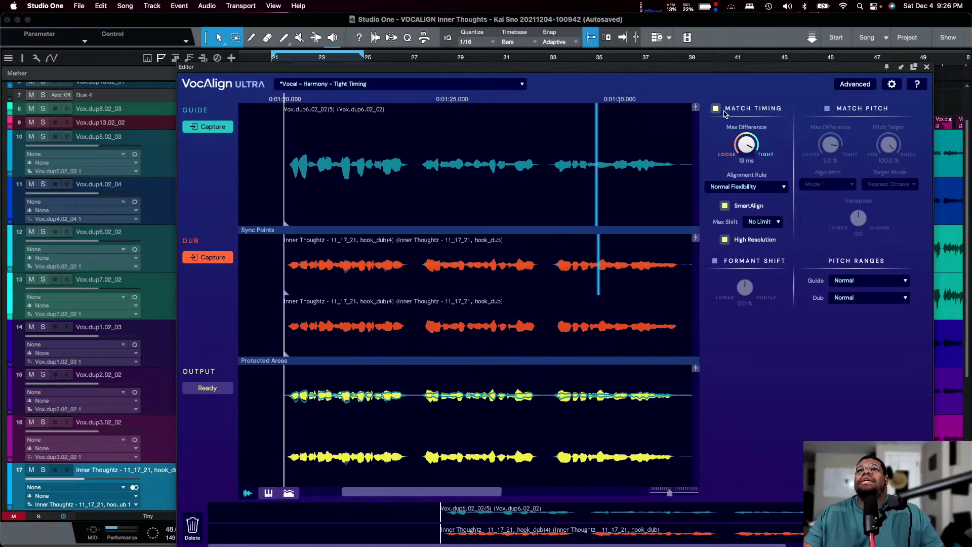
pyautogui.click(715, 108)
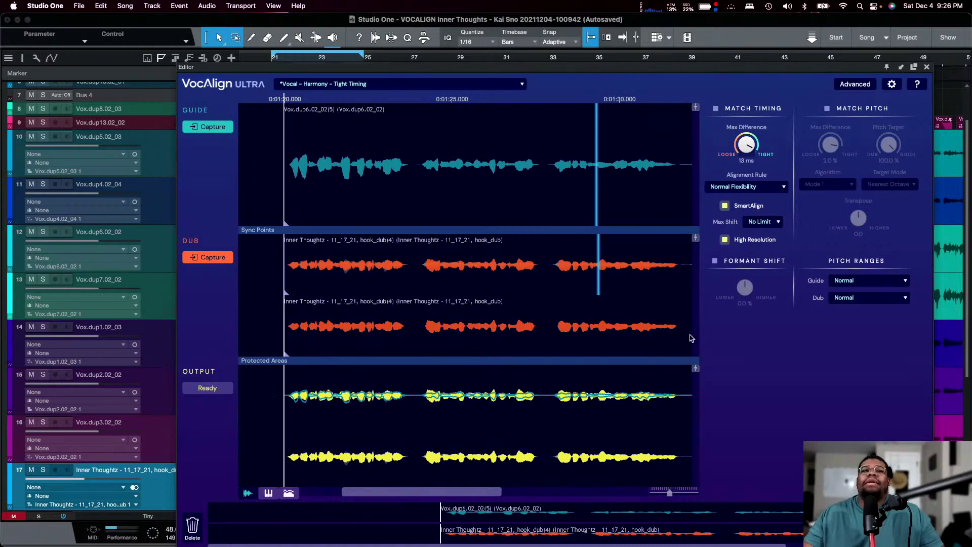
pyautogui.press('space')
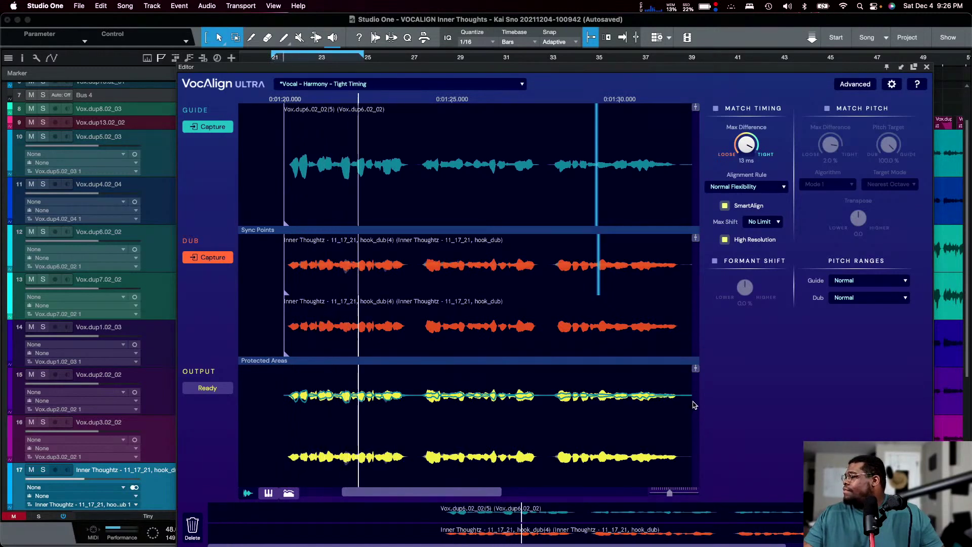
pyautogui.click(716, 109)
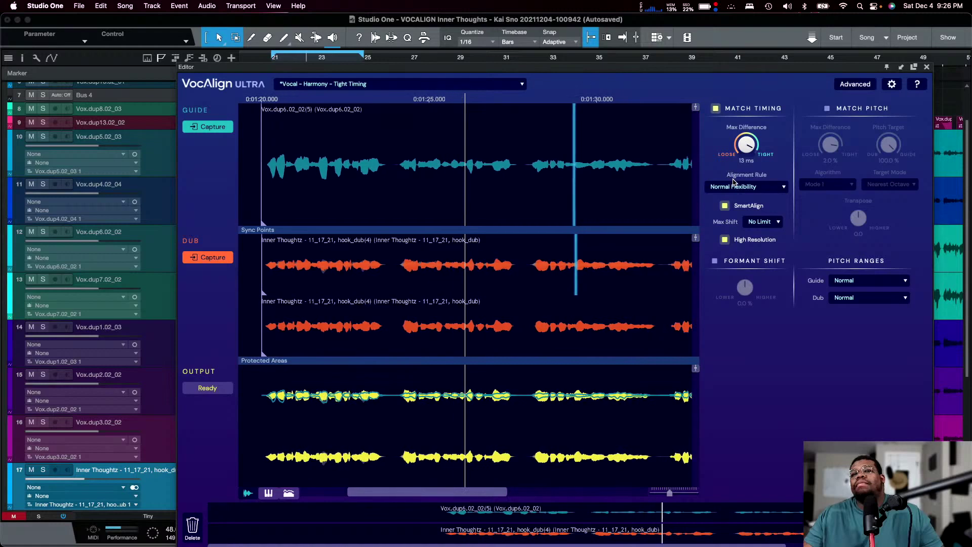